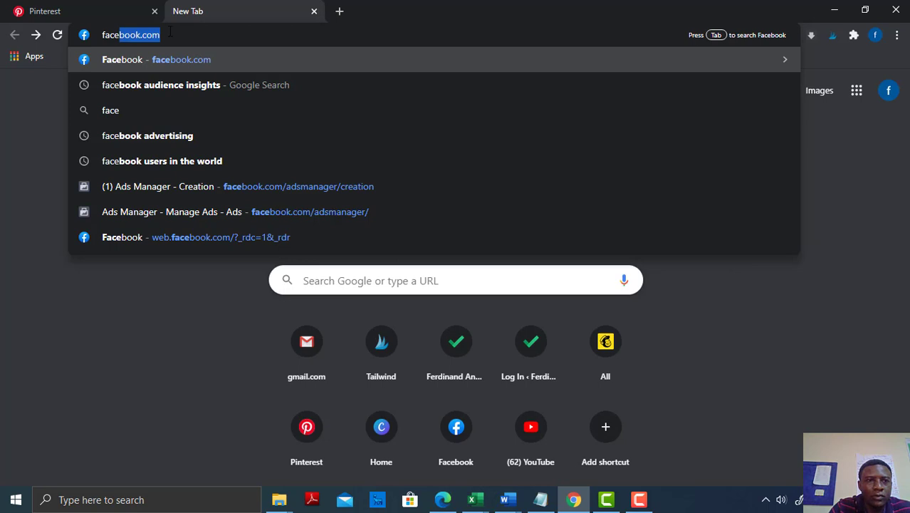
Open the ad creation page at facebook.com/adsmanager/creation
{"action": "key", "text": "Right"}
{"action": "type", "text": "/a"}
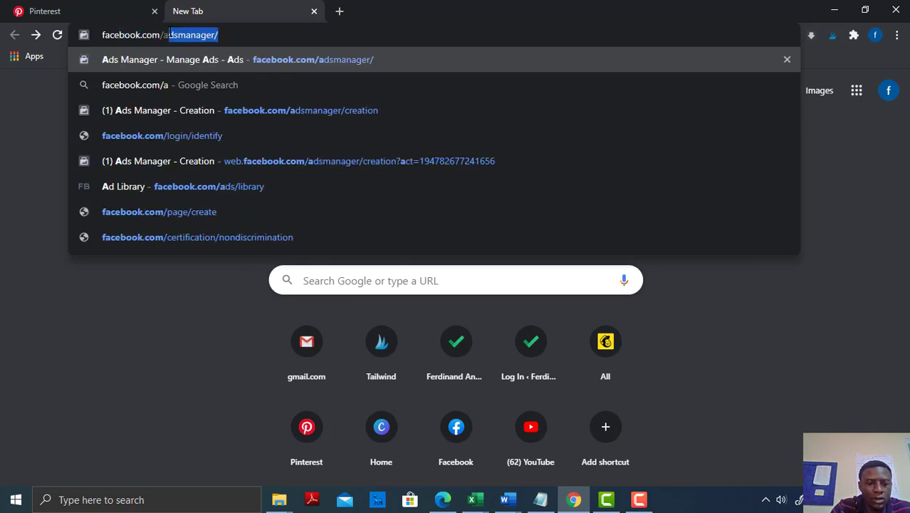
{"action": "type", "text": "ds"}
{"action": "key", "text": "Right"}
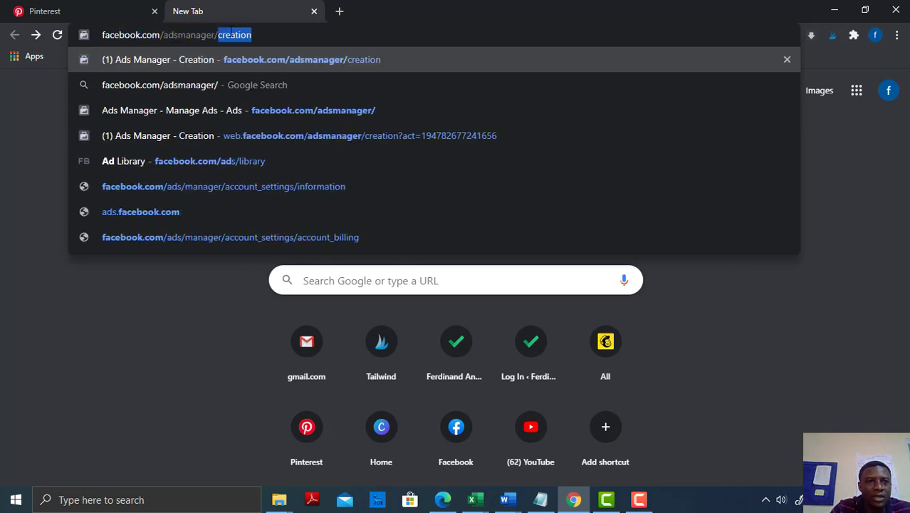
{"action": "key", "text": "Right"}
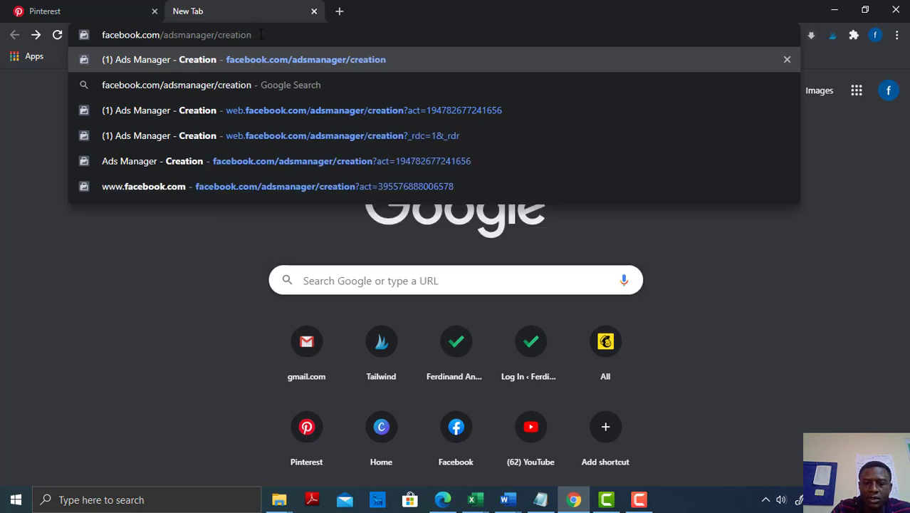
{"action": "key", "text": "Return"}
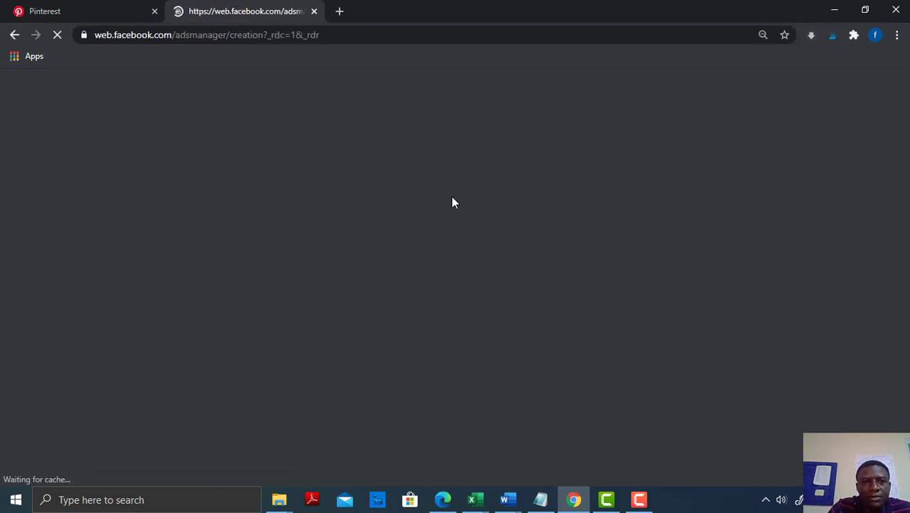
{"action": "left_click", "coordinate": [639, 499]}
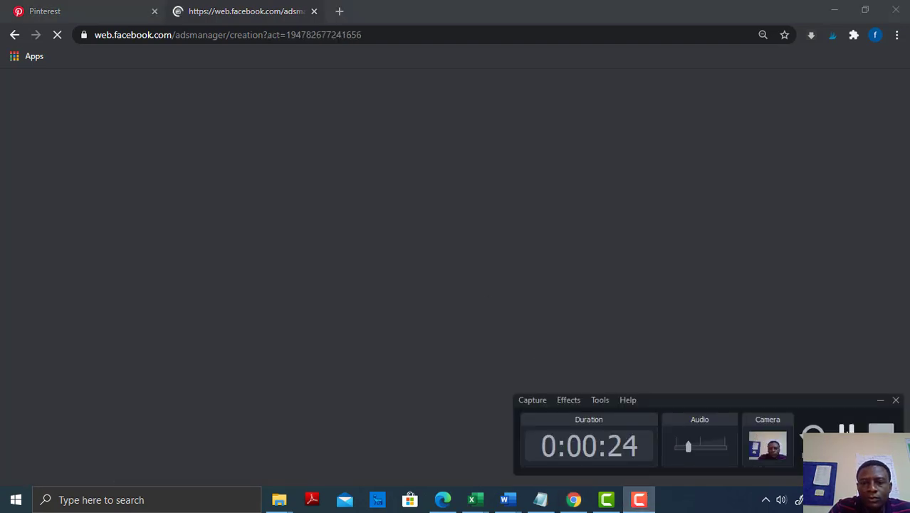
{"action": "left_click", "coordinate": [847, 430]}
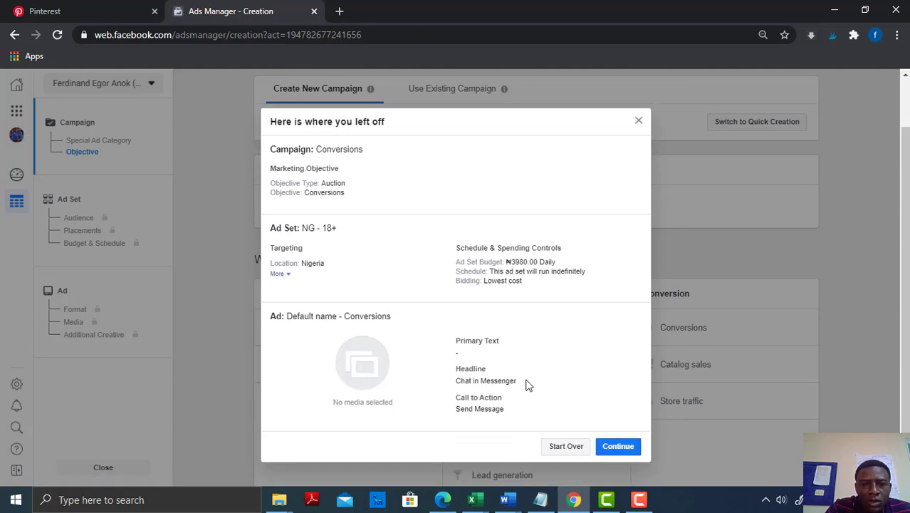
Start over instead of resuming the saved draft and choose Conversions as the marketing objective
{"action": "left_click", "coordinate": [566, 447]}
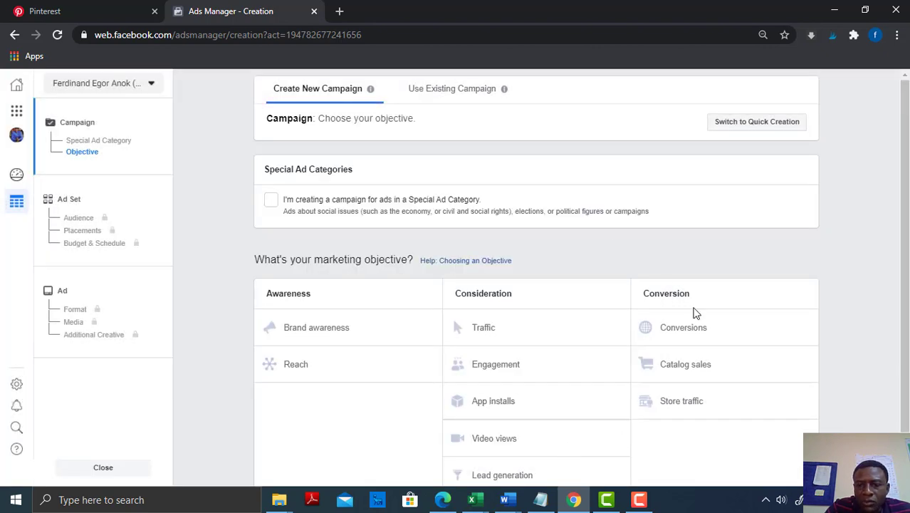
{"action": "scroll", "coordinate": [907, 266], "scroll_direction": "down", "scroll_amount": 1}
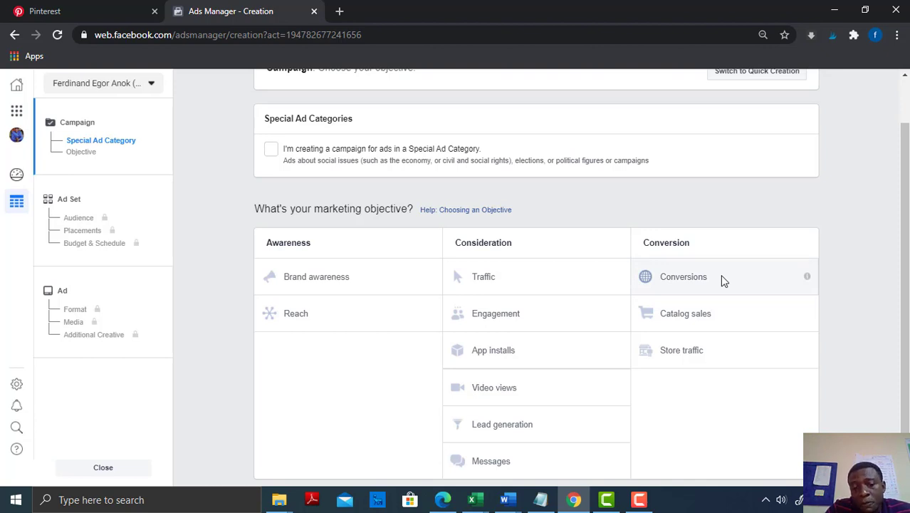
{"action": "left_click", "coordinate": [683, 278]}
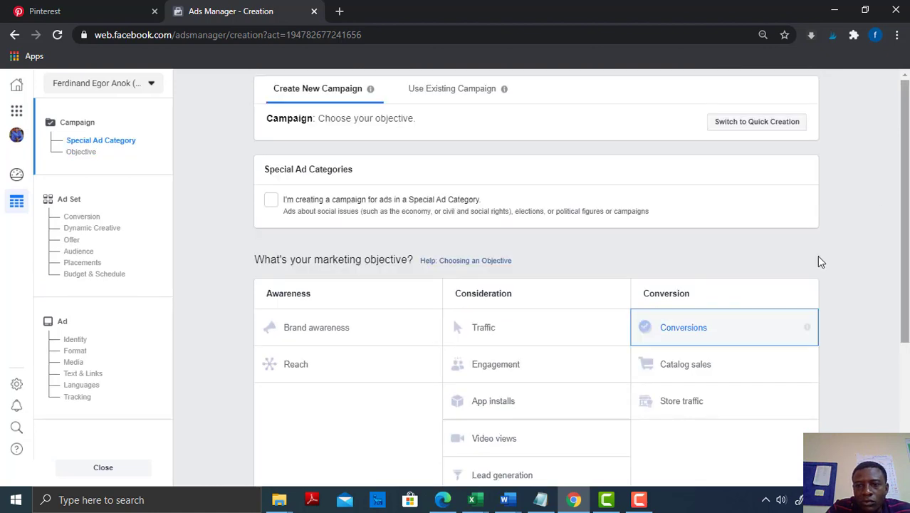
Name the campaign T-shirt and continue to the ad set settings
{"action": "left_click_drag", "start_coordinate": [905, 273], "coordinate": [908, 328]}
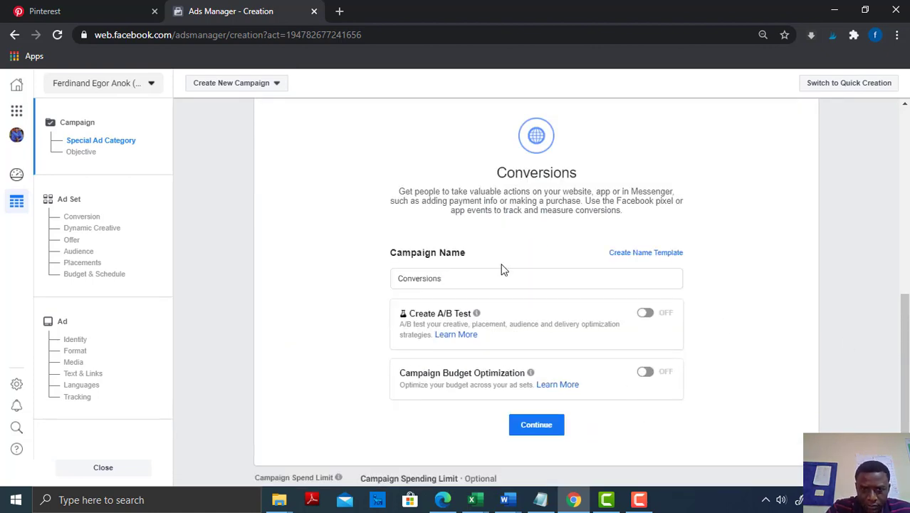
{"action": "left_click", "coordinate": [449, 280]}
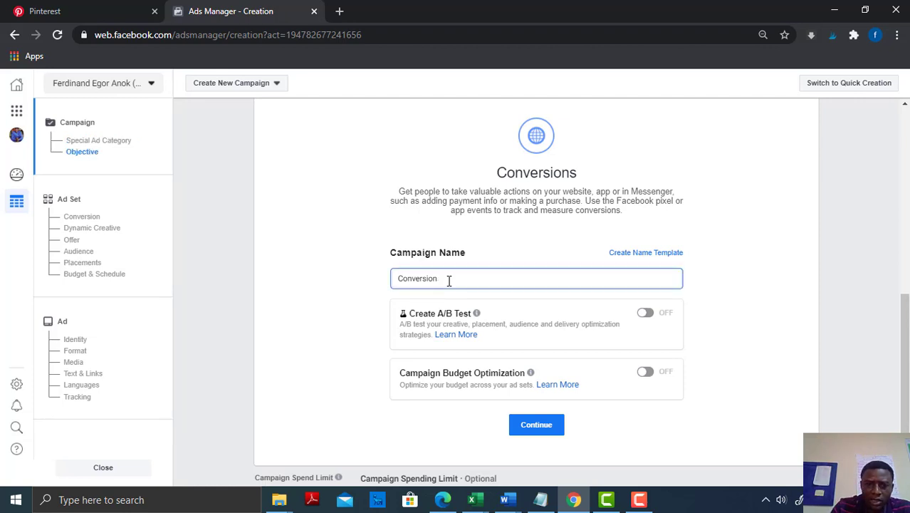
{"action": "key", "text": "BackSpace"}
{"action": "key", "text": "BackSpace"}
{"action": "key", "text": "BackSpace"}
{"action": "key", "text": "BackSpace"}
{"action": "key", "text": "BackSpace"}
{"action": "key", "text": "BackSpace"}
{"action": "key", "text": "BackSpace"}
{"action": "key", "text": "BackSpace"}
{"action": "type", "text": "T"}
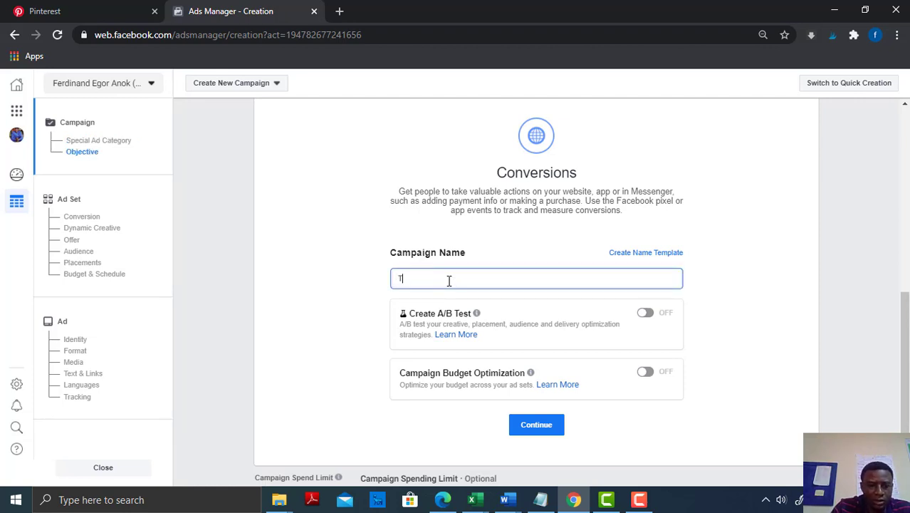
{"action": "type", "text": "shirt"}
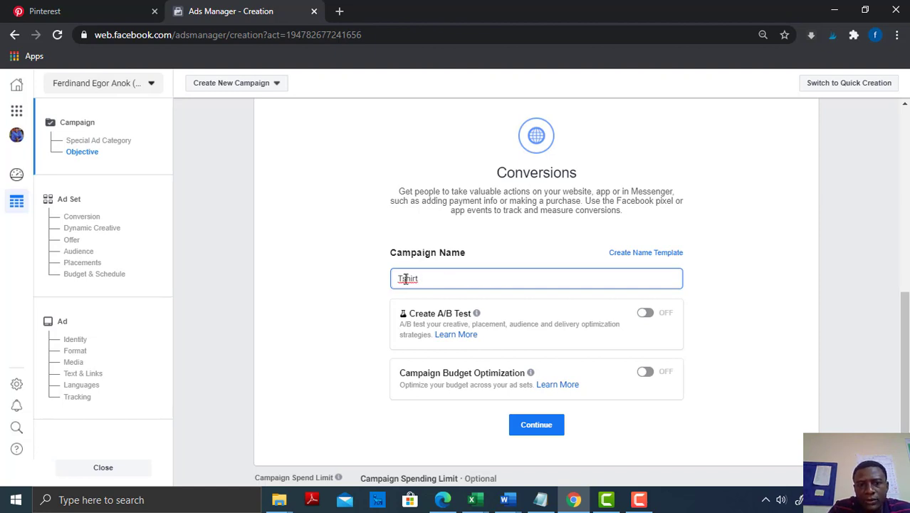
{"action": "right_click", "coordinate": [406, 279]}
{"action": "left_click", "coordinate": [447, 290]}
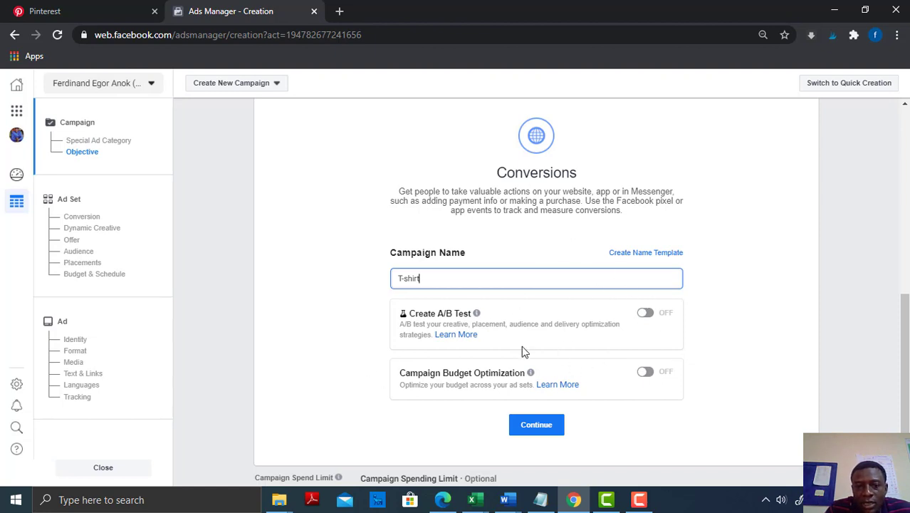
{"action": "left_click", "coordinate": [543, 428]}
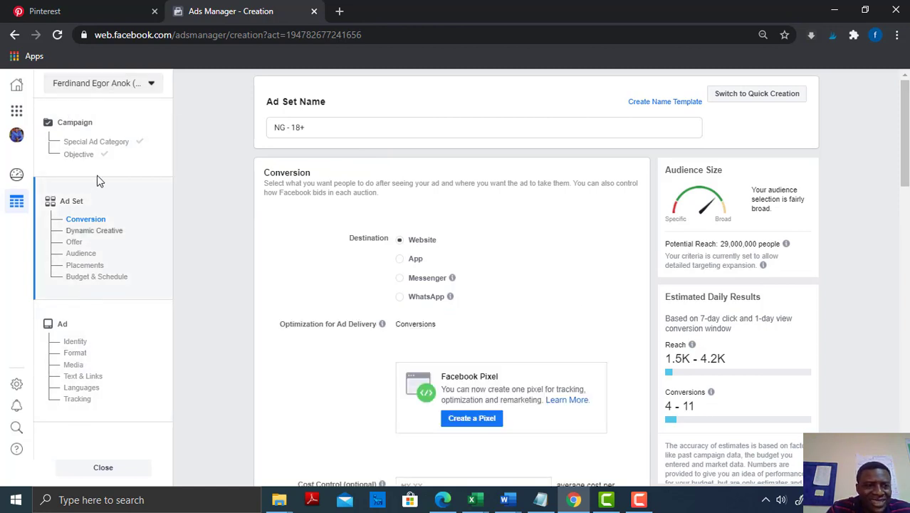
{"action": "left_click", "coordinate": [150, 84]}
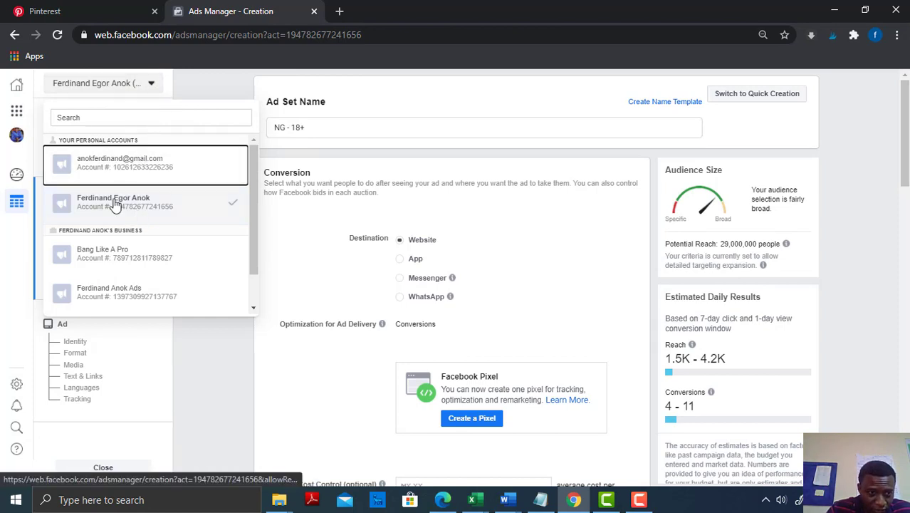
{"action": "left_click", "coordinate": [146, 201]}
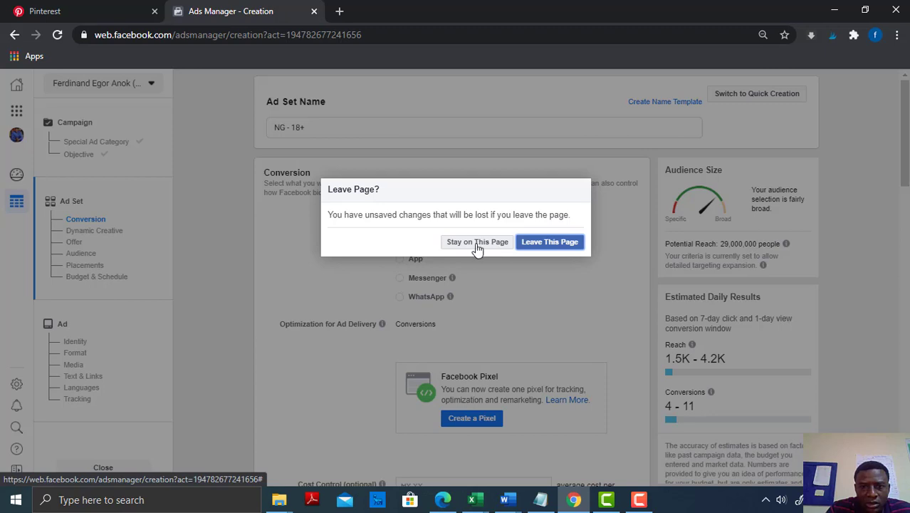
{"action": "left_click", "coordinate": [475, 245]}
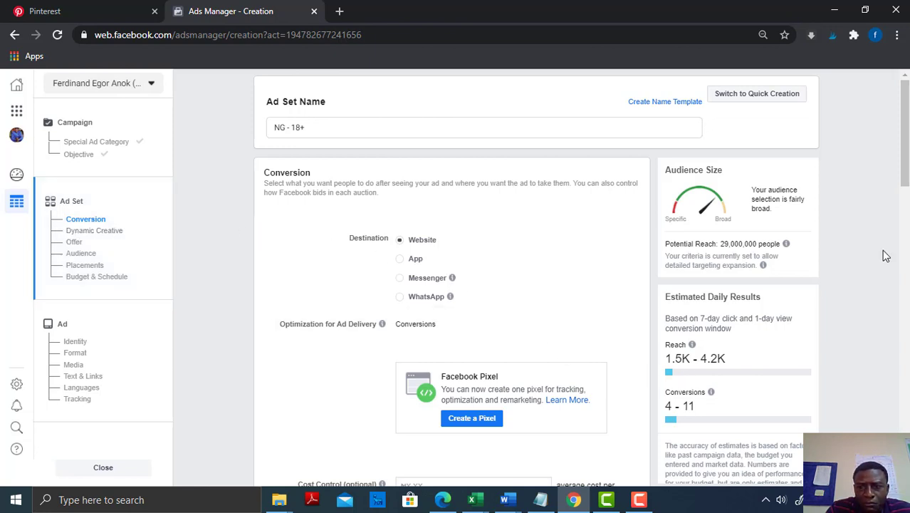
Rename the ad set as T shirt Ad
{"action": "scroll", "coordinate": [906, 199], "scroll_direction": "down", "scroll_amount": 1}
{"action": "scroll", "coordinate": [906, 200], "scroll_direction": "down", "scroll_amount": 2}
{"action": "scroll", "coordinate": [906, 199], "scroll_direction": "up", "scroll_amount": 3}
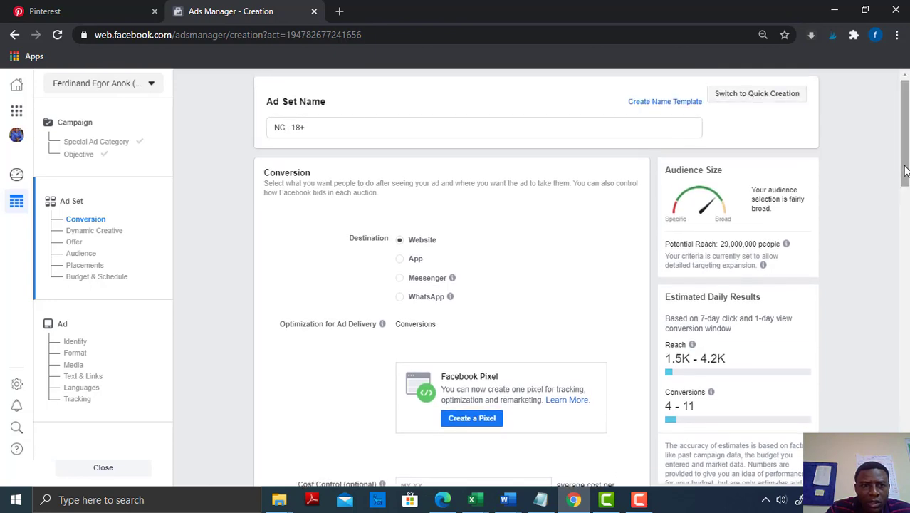
{"action": "left_click", "coordinate": [320, 128]}
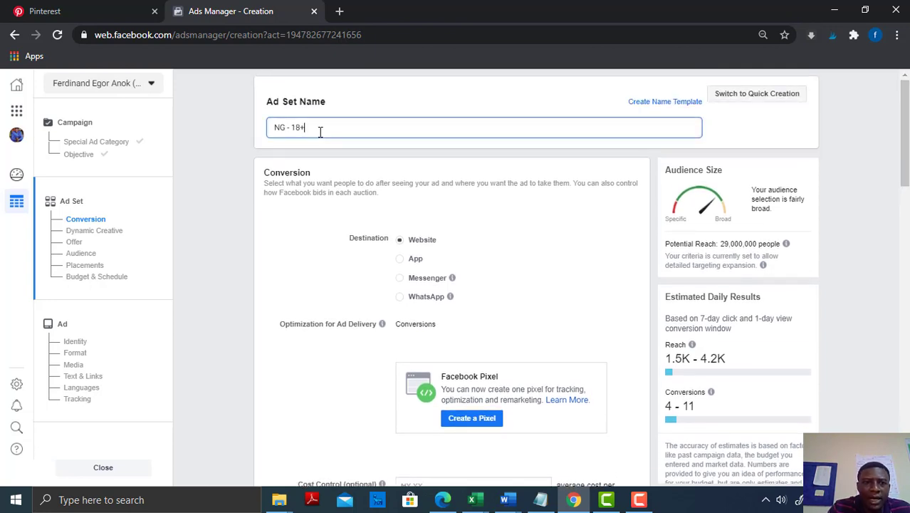
{"action": "key", "text": "BackSpace"}
{"action": "key", "text": "BackSpace"}
{"action": "key", "text": "BackSpace"}
{"action": "key", "text": "BackSpace"}
{"action": "key", "text": "BackSpace"}
{"action": "key", "text": "BackSpace"}
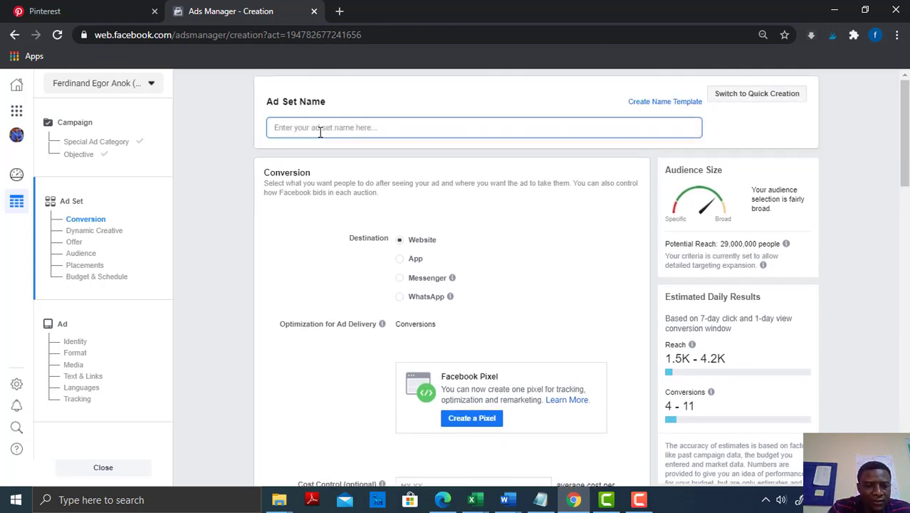
{"action": "type", "text": "Ad"}
{"action": "key", "text": "BackSpace"}
{"action": "key", "text": "BackSpace"}
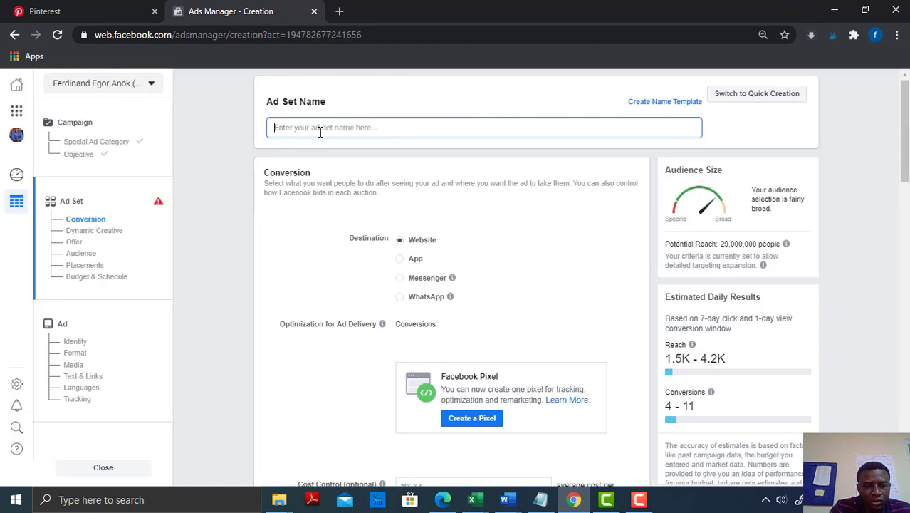
{"action": "type", "text": "T shirt Ad"}
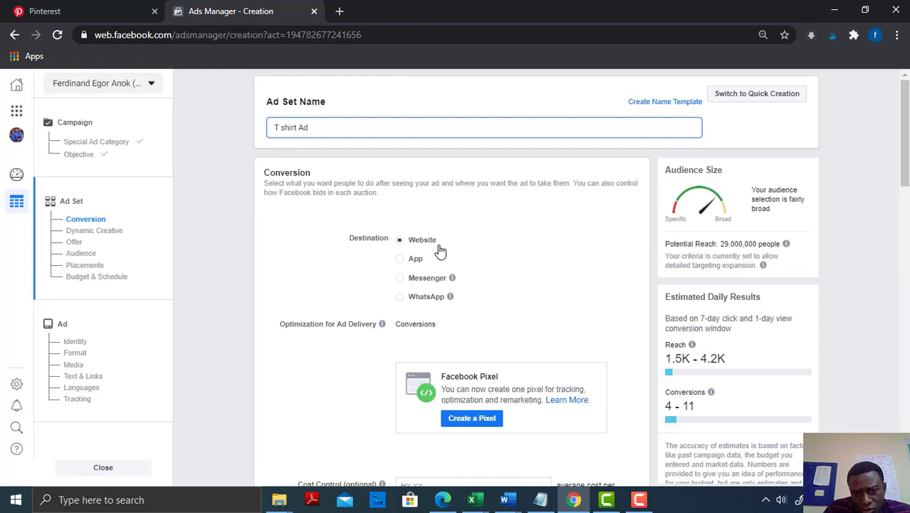
Try the App and Website conversion destinations and set the ad set's destination to Messenger
{"action": "left_click", "coordinate": [401, 261]}
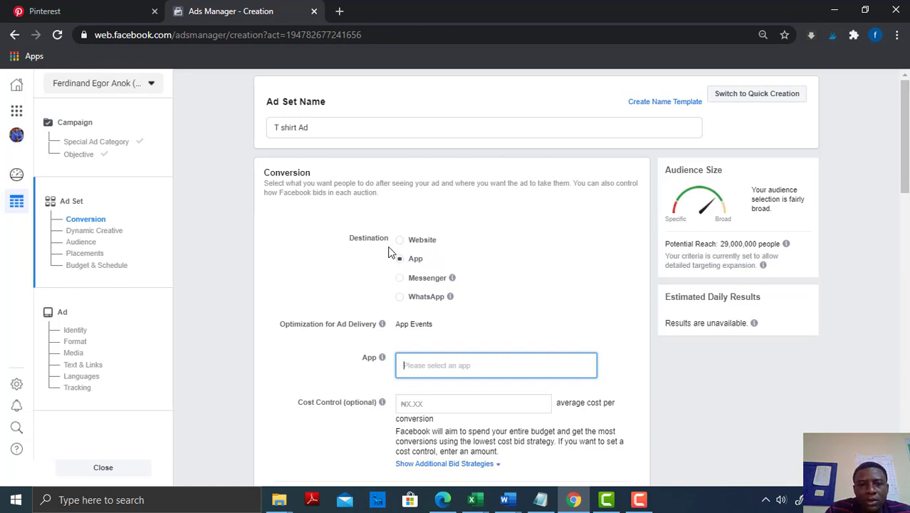
{"action": "left_click", "coordinate": [401, 245]}
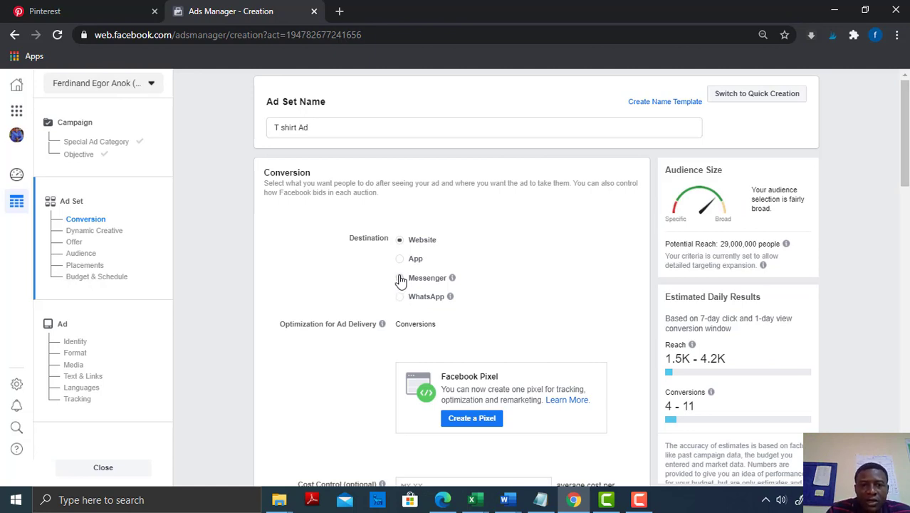
{"action": "left_click", "coordinate": [400, 278]}
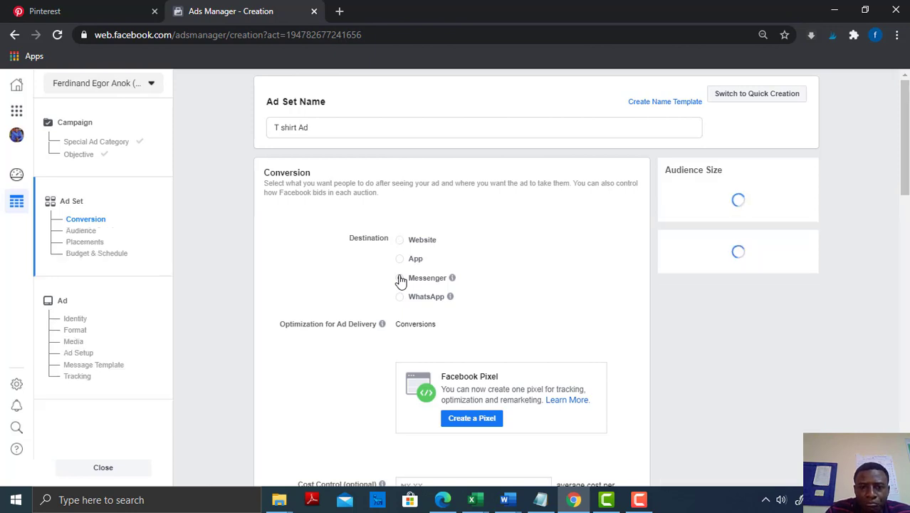
{"action": "triple_click", "coordinate": [745, 290]}
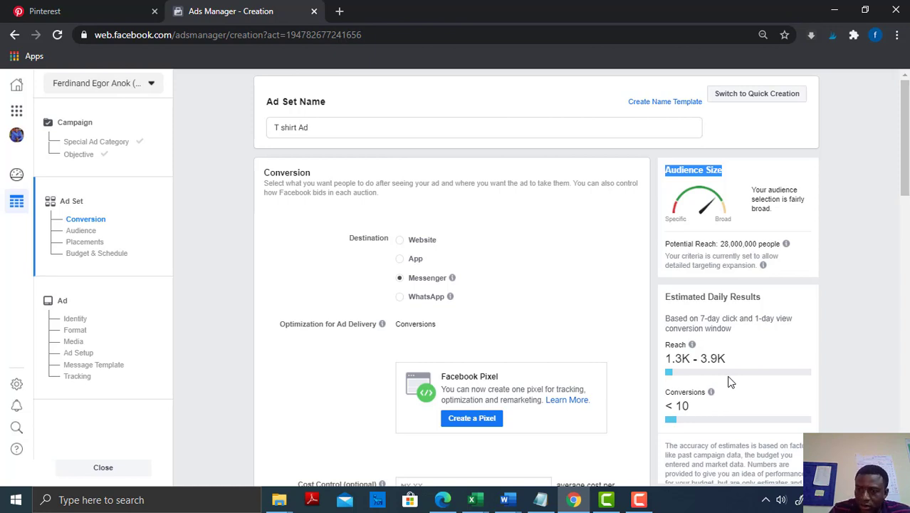
Examine the optional Cost Control setting and the other delivery options in the Conversion section
{"action": "scroll", "coordinate": [452, 285], "scroll_direction": "down", "scroll_amount": 3}
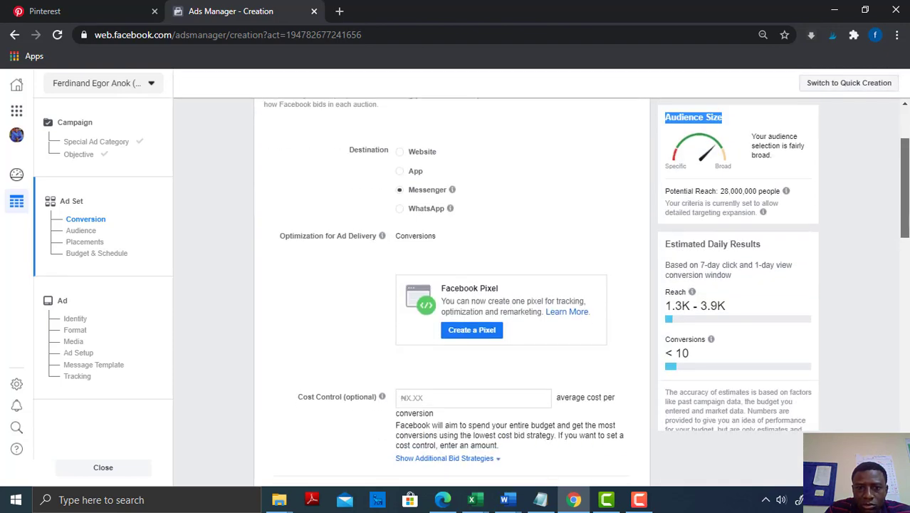
{"action": "scroll", "coordinate": [451, 285], "scroll_direction": "up", "scroll_amount": 2}
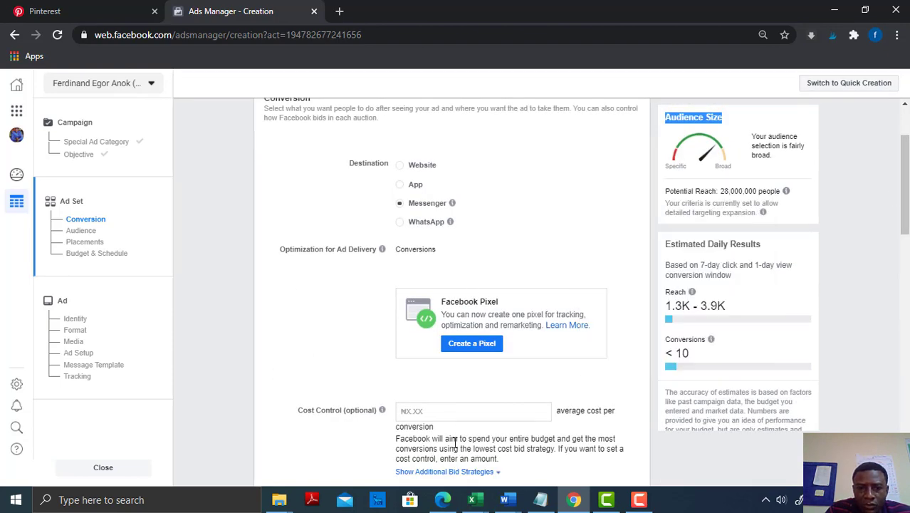
{"action": "left_click", "coordinate": [432, 425]}
{"action": "left_click", "coordinate": [427, 412]}
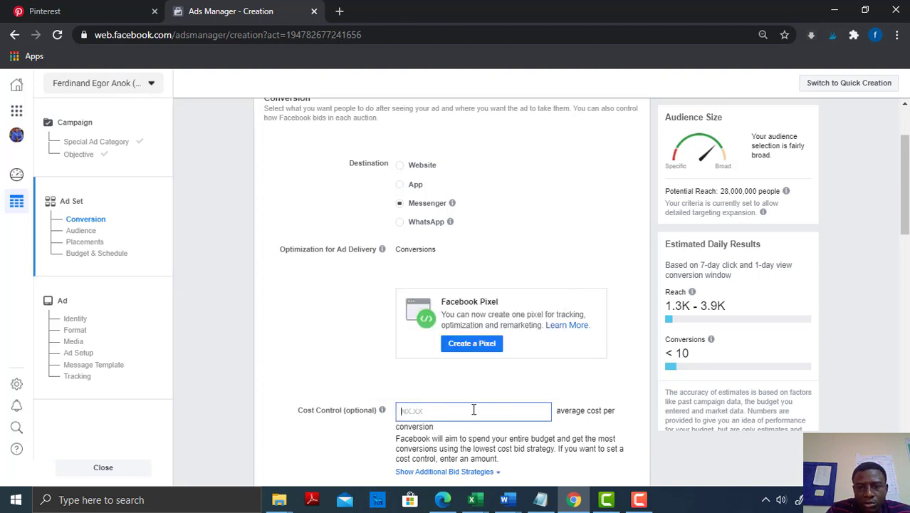
{"action": "left_click", "coordinate": [506, 415]}
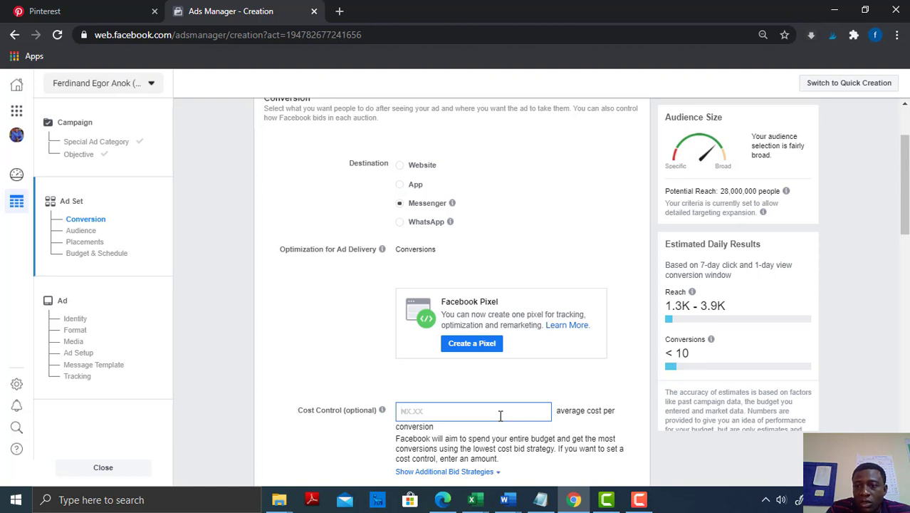
{"action": "left_click_drag", "start_coordinate": [903, 227], "coordinate": [905, 246]}
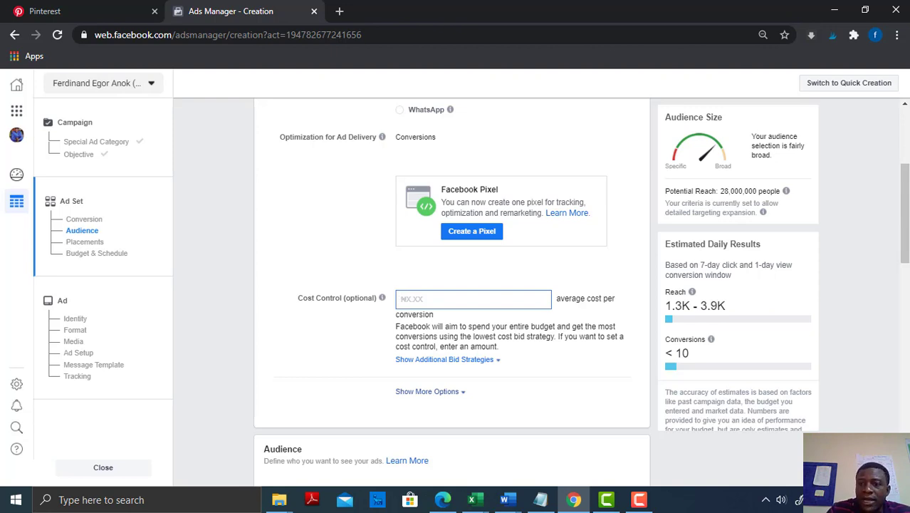
{"action": "left_click_drag", "start_coordinate": [905, 205], "coordinate": [905, 193]}
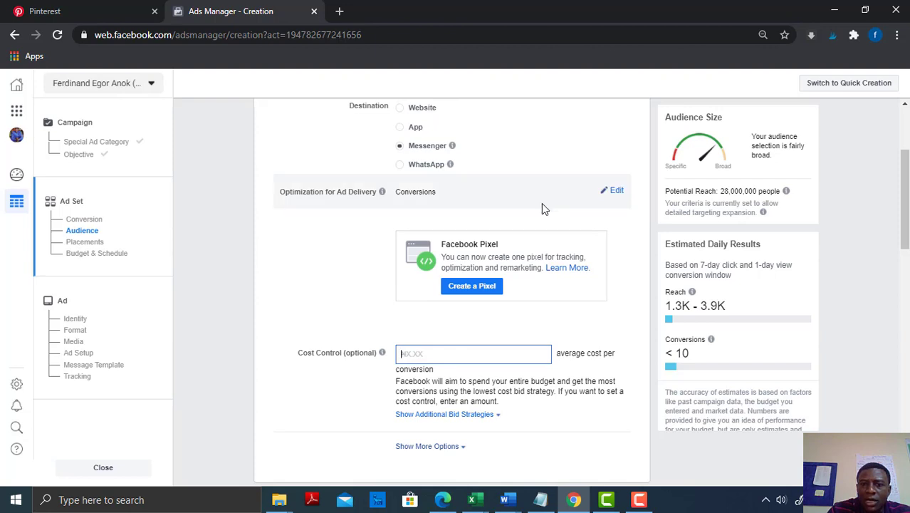
Open the list of existing custom and lookalike audiences in the Audience section
{"action": "scroll", "coordinate": [907, 226], "scroll_direction": "down", "scroll_amount": 4}
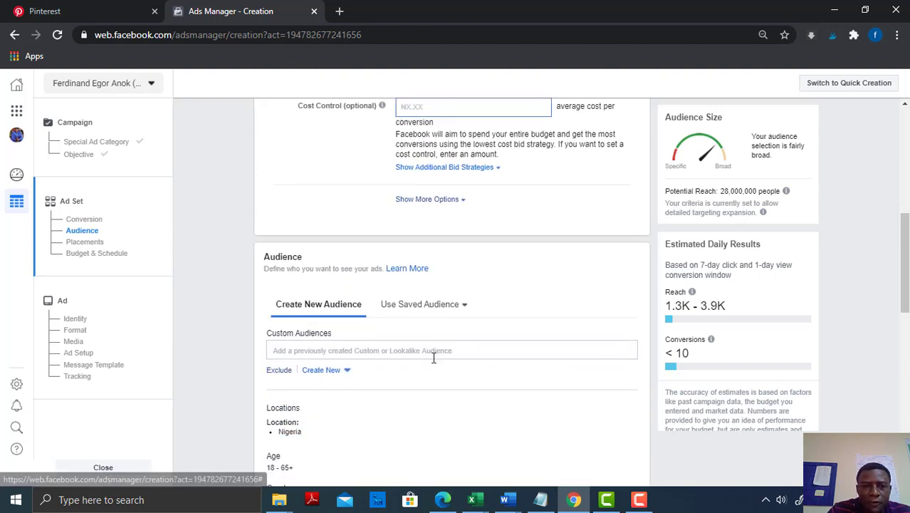
{"action": "left_click", "coordinate": [345, 350]}
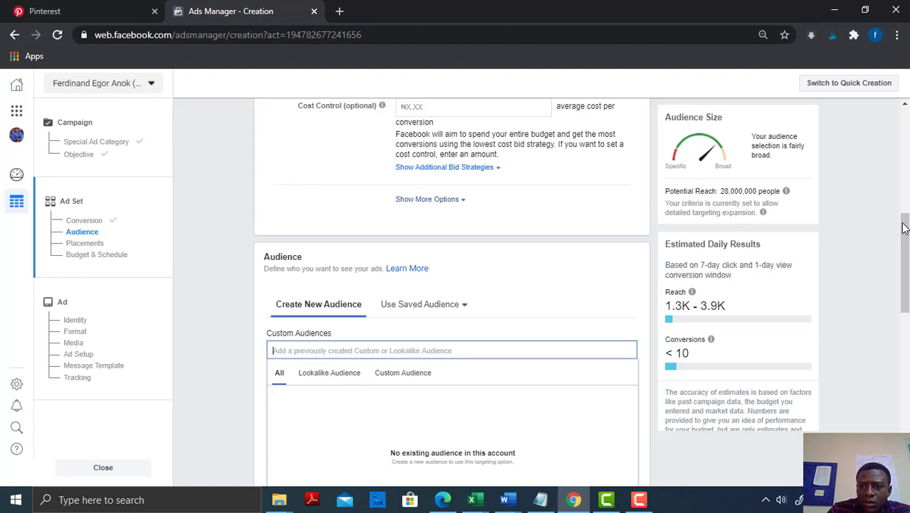
Close the list of existing audiences and set the new audience's age range to 20 to 55
{"action": "scroll", "coordinate": [556, 279], "scroll_direction": "down", "scroll_amount": 2}
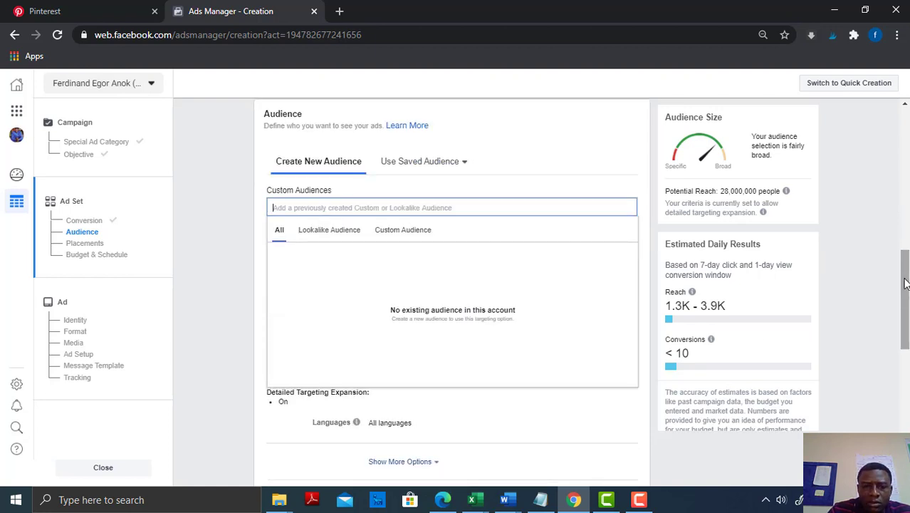
{"action": "left_click", "coordinate": [541, 152]}
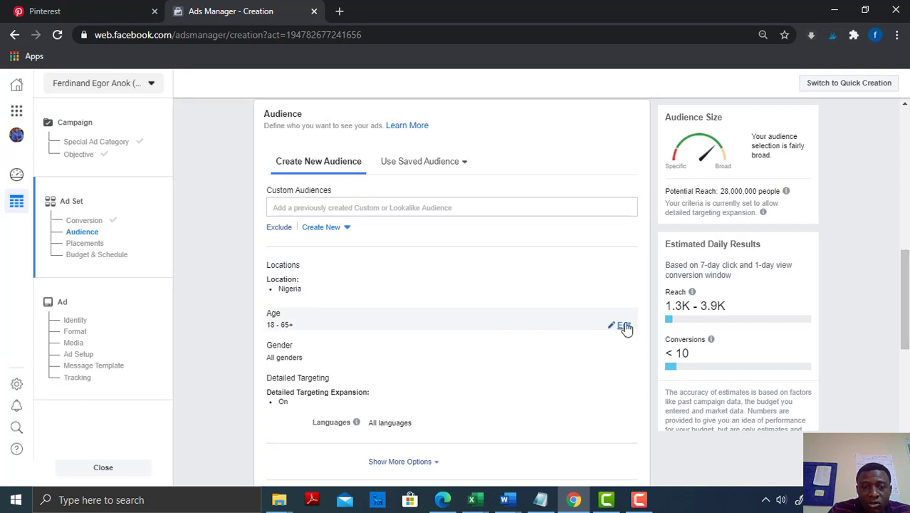
{"action": "left_click", "coordinate": [624, 326]}
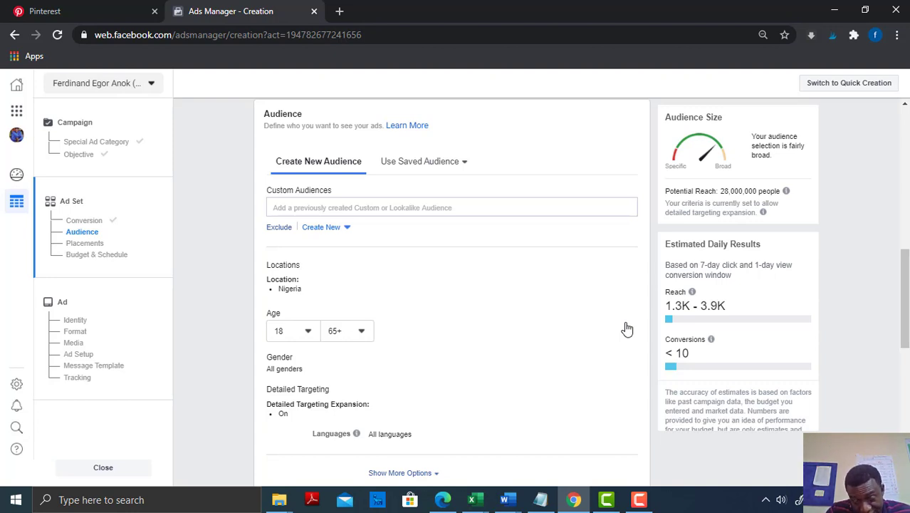
{"action": "left_click", "coordinate": [307, 331]}
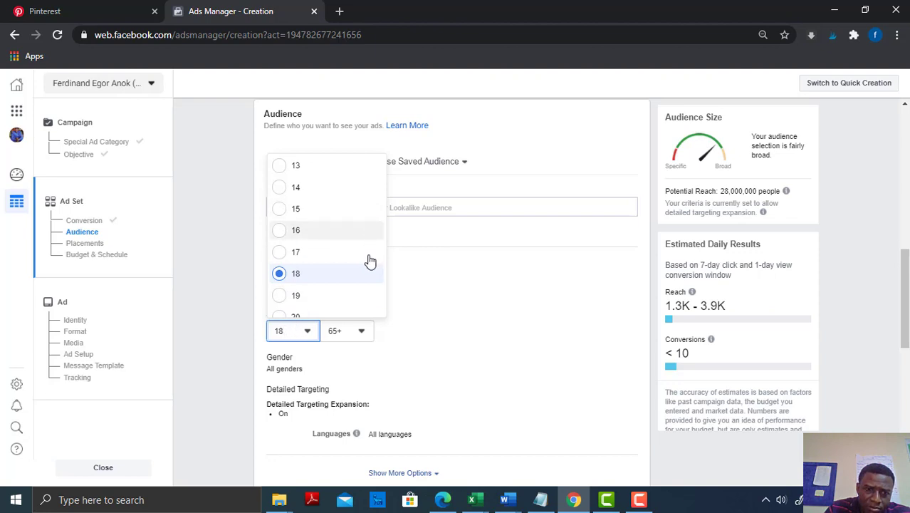
{"action": "left_click", "coordinate": [287, 317]}
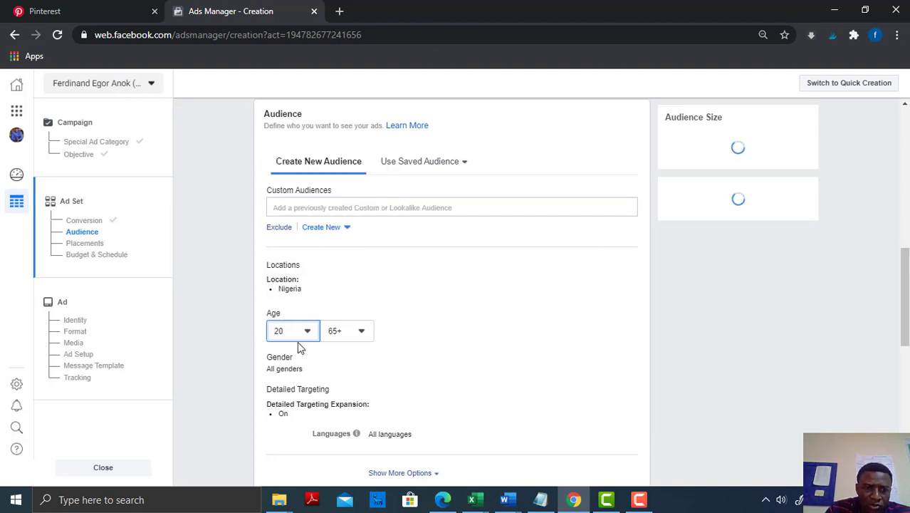
{"action": "left_click", "coordinate": [362, 334]}
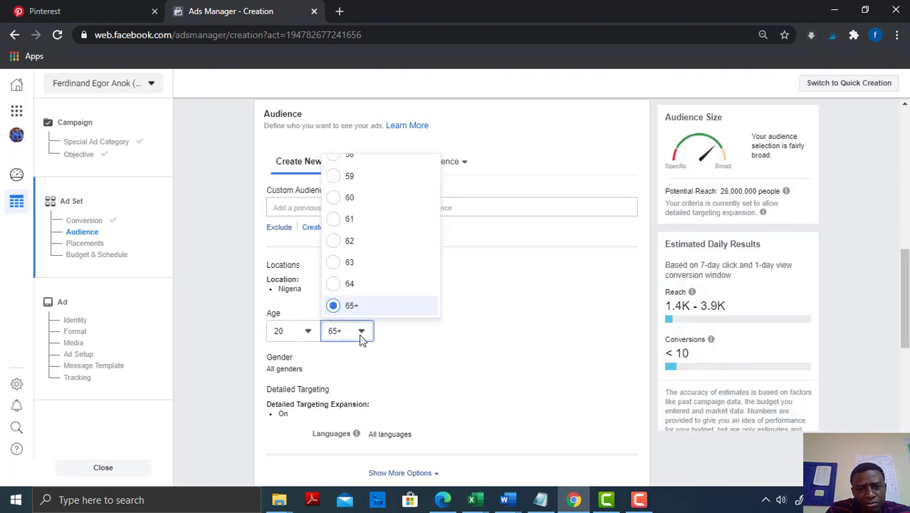
{"action": "left_click", "coordinate": [353, 160]}
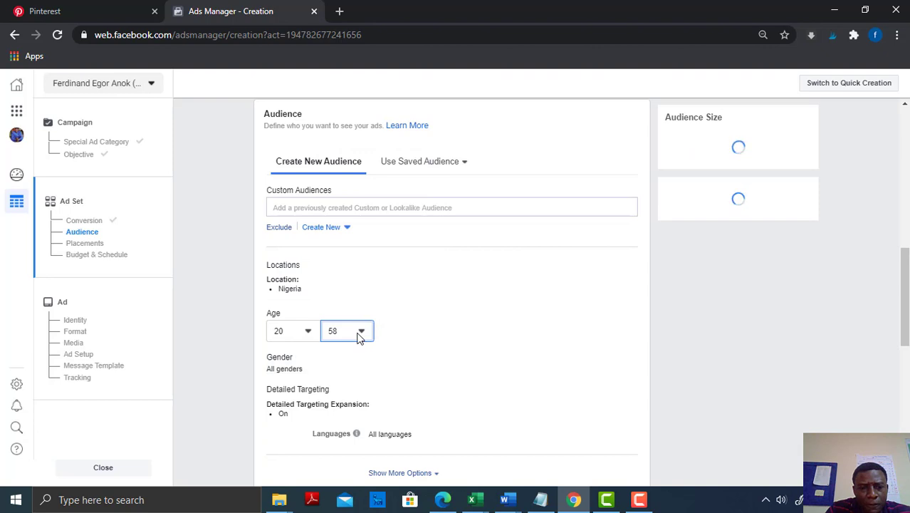
{"action": "left_click", "coordinate": [358, 335]}
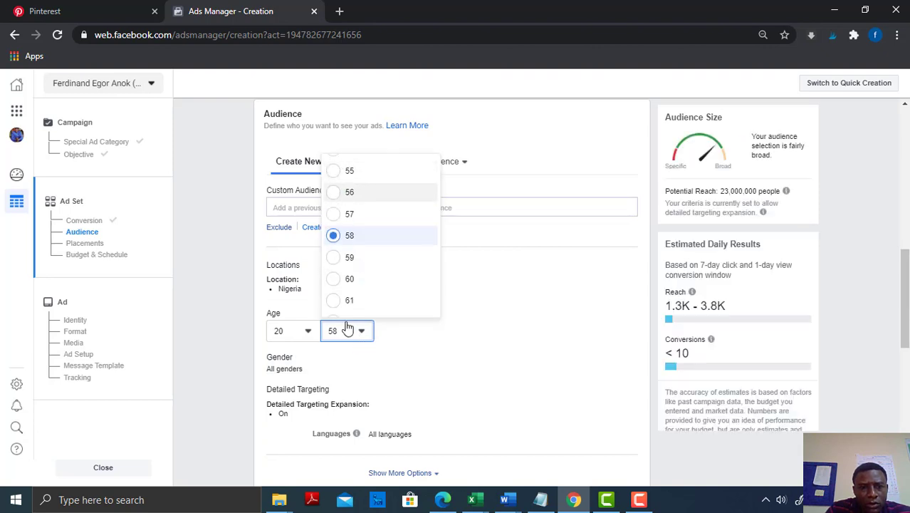
{"action": "left_click", "coordinate": [337, 171]}
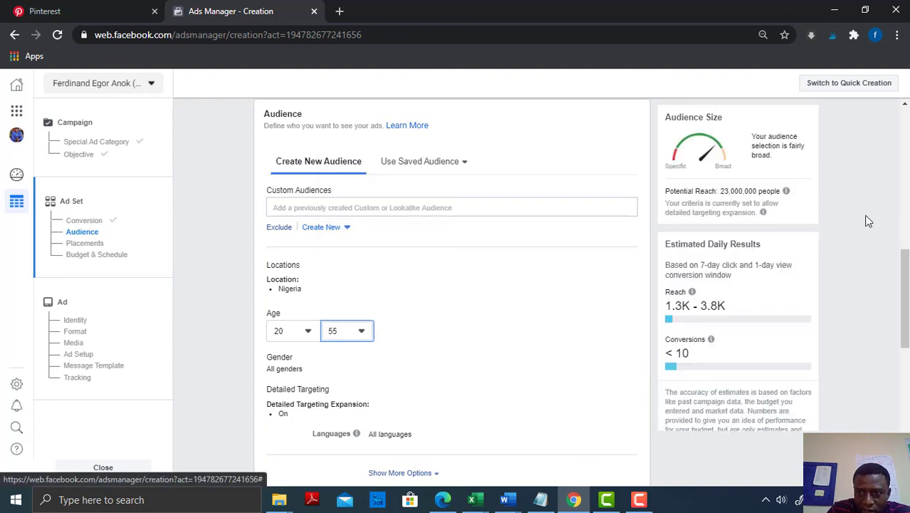
Try the Men and Women gender targeting options, then set the audience's gender back to All
{"action": "left_click_drag", "start_coordinate": [908, 269], "coordinate": [908, 308]}
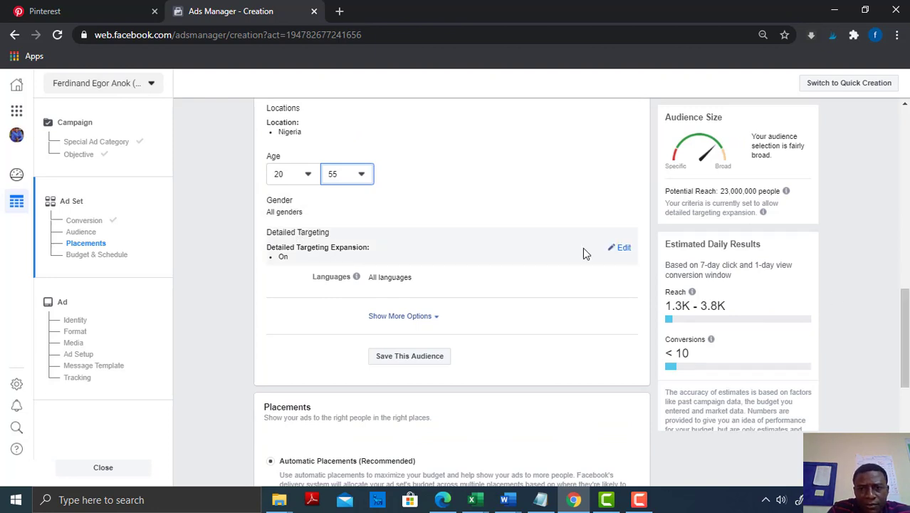
{"action": "left_click", "coordinate": [624, 213]}
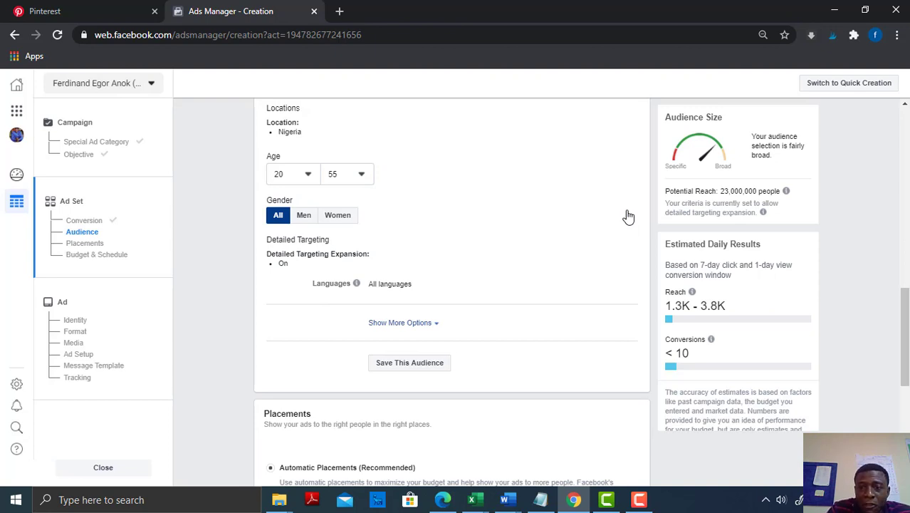
{"action": "mouse_move", "coordinate": [906, 306]}
{"action": "left_mouse_down"}
{"action": "mouse_move", "coordinate": [905, 320]}
{"action": "mouse_move", "coordinate": [905, 310]}
{"action": "left_mouse_up"}
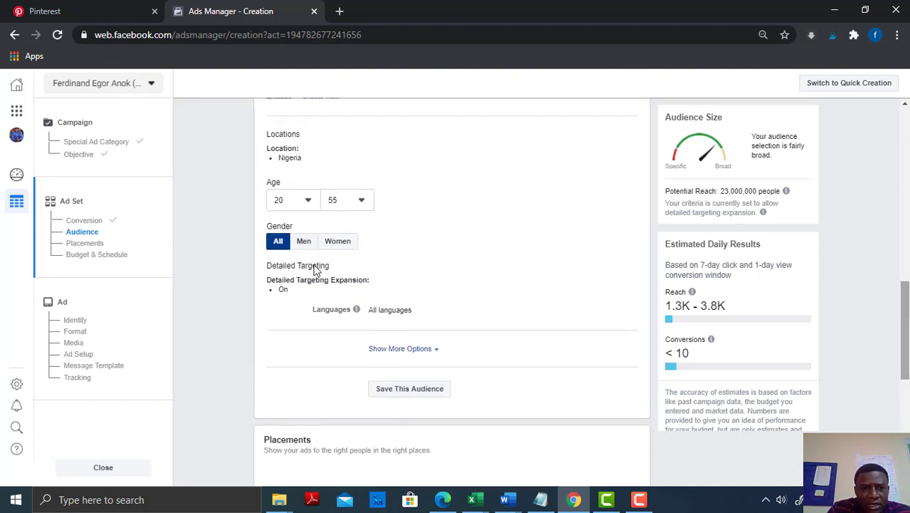
{"action": "left_click", "coordinate": [304, 241]}
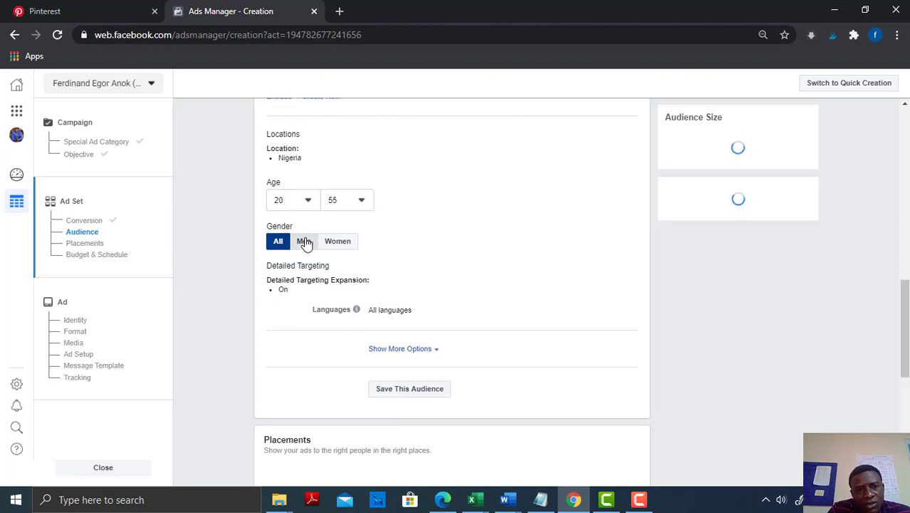
{"action": "left_click", "coordinate": [345, 243]}
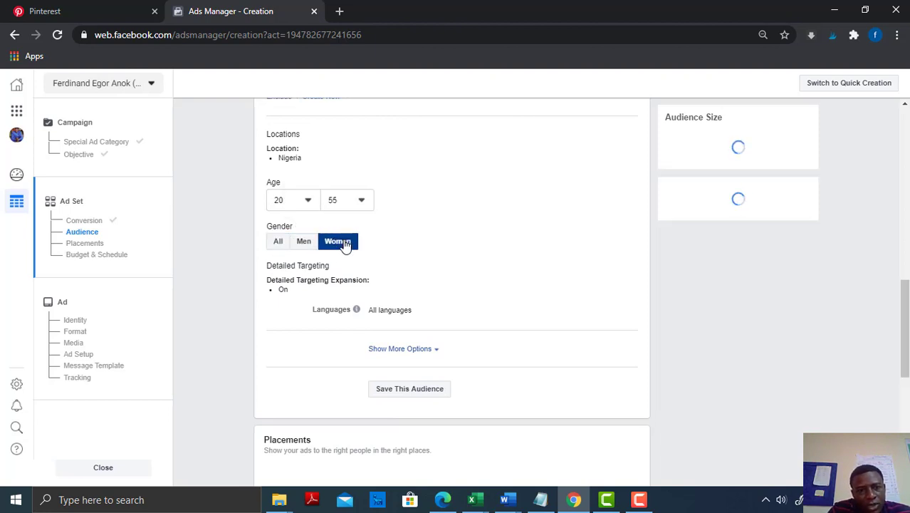
{"action": "left_click", "coordinate": [277, 244]}
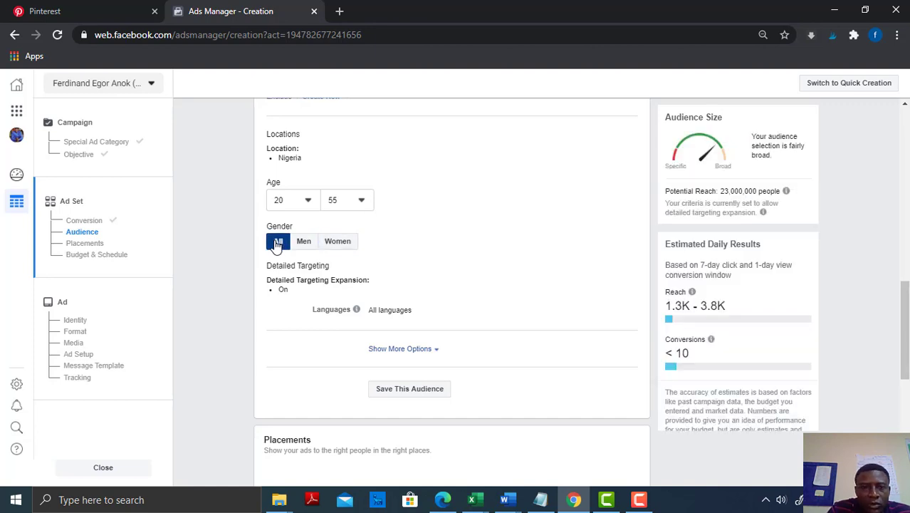
Add English (All) as the audience's language
{"action": "left_click_drag", "start_coordinate": [908, 294], "coordinate": [908, 314]}
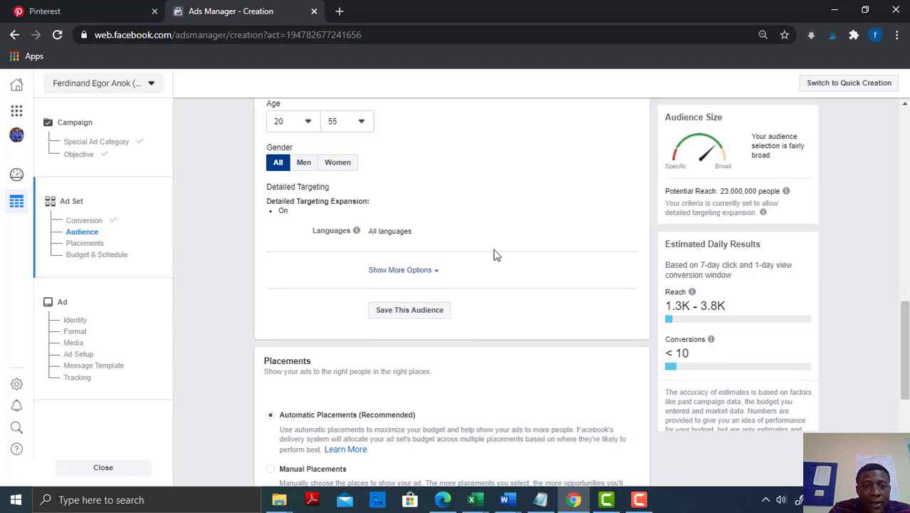
{"action": "mouse_move", "coordinate": [358, 228]}
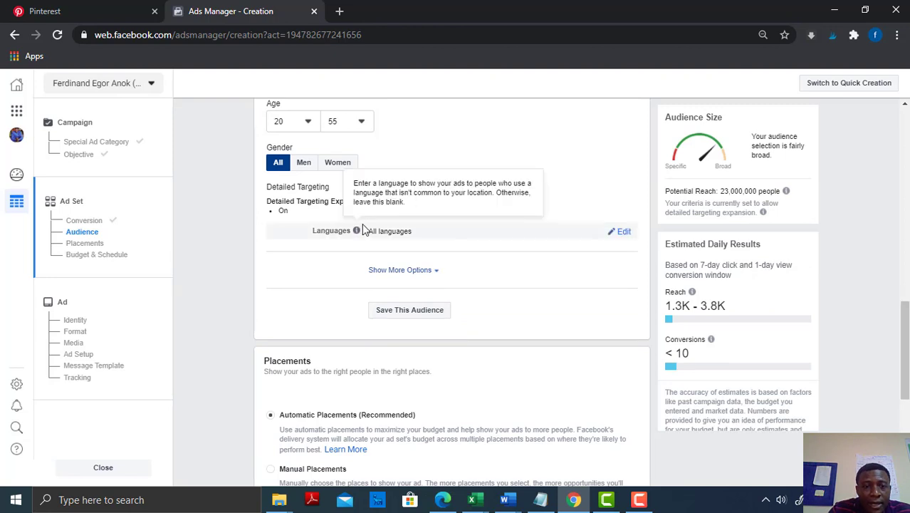
{"action": "left_click", "coordinate": [617, 232]}
{"action": "left_click", "coordinate": [433, 235]}
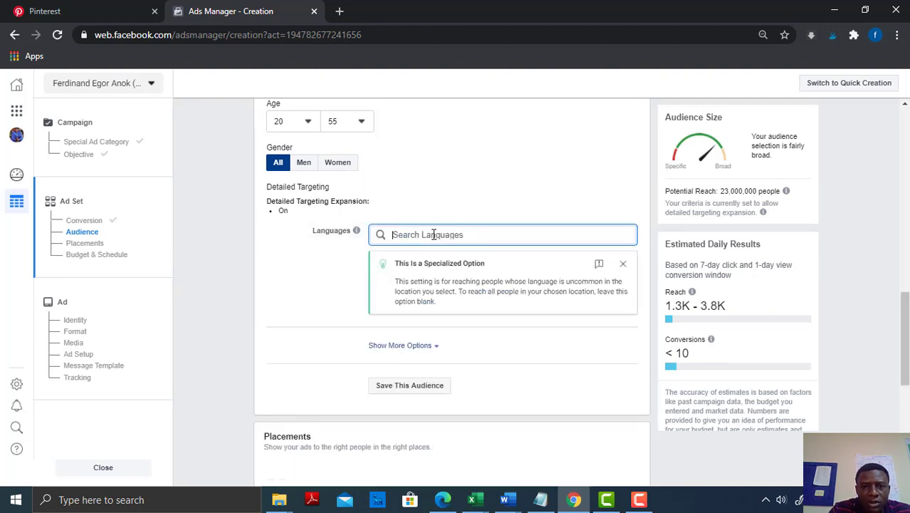
{"action": "type", "text": "eng"}
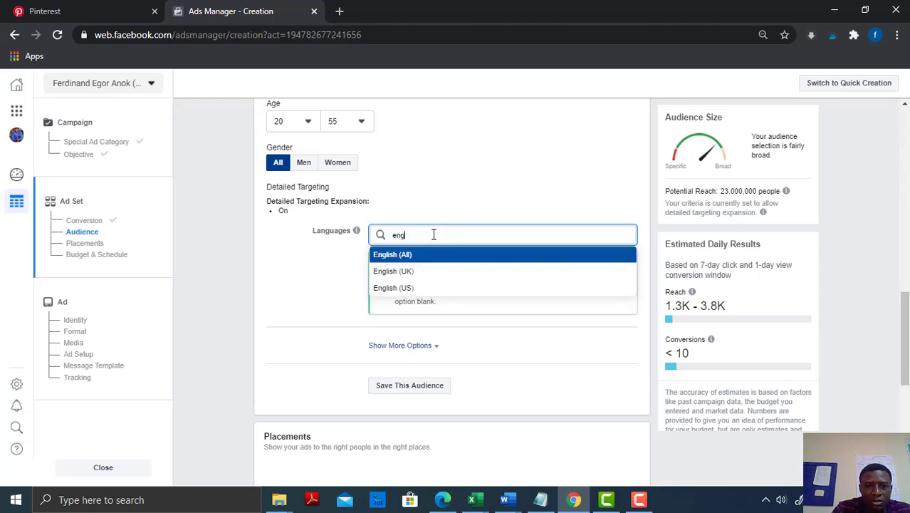
{"action": "left_click", "coordinate": [411, 257]}
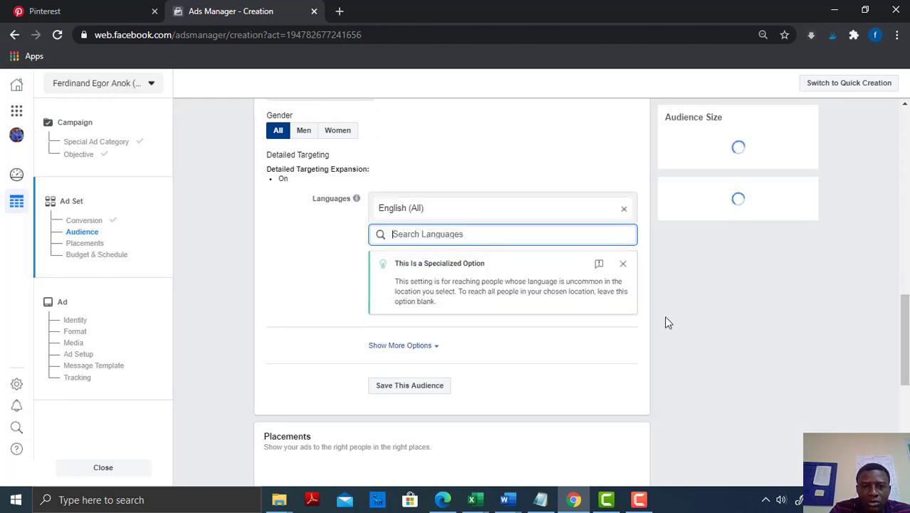
{"action": "left_click", "coordinate": [317, 297]}
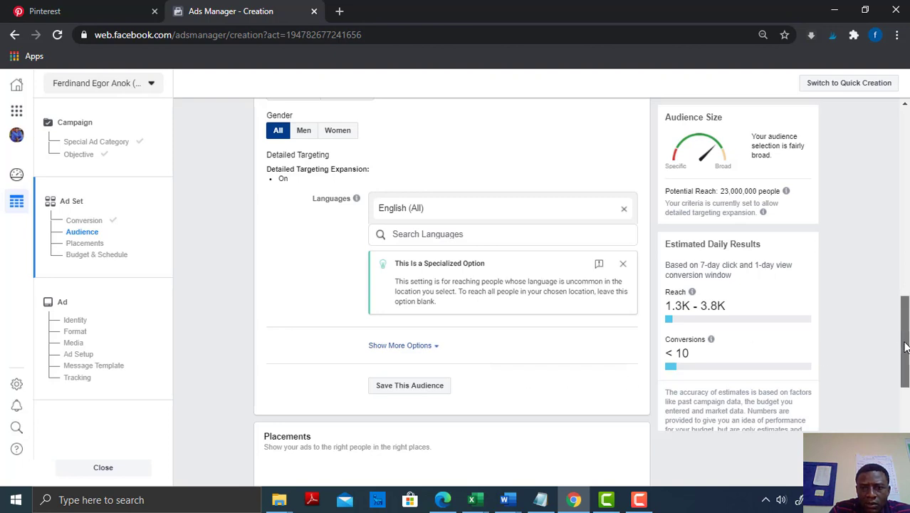
Examine the additional targeting options of the audience, including Connections, and hide them again
{"action": "scroll", "coordinate": [903, 334], "scroll_direction": "down", "scroll_amount": 1}
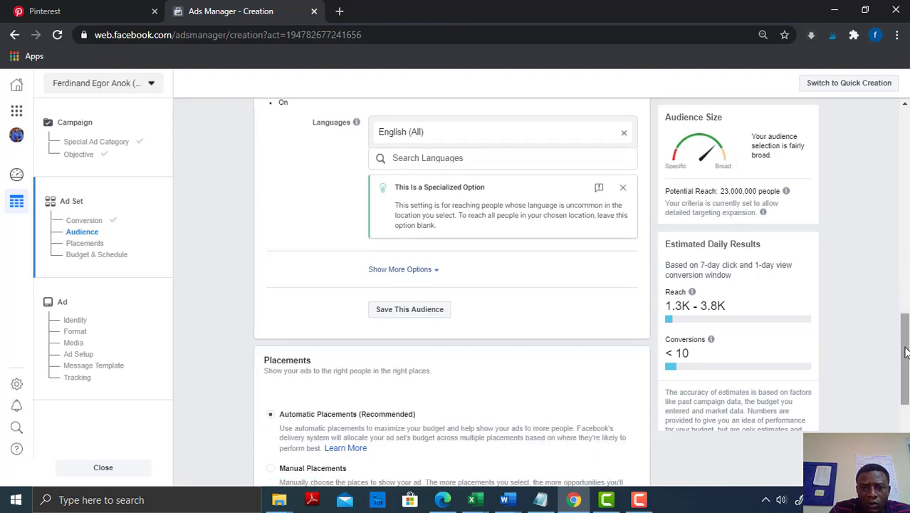
{"action": "left_click", "coordinate": [438, 271]}
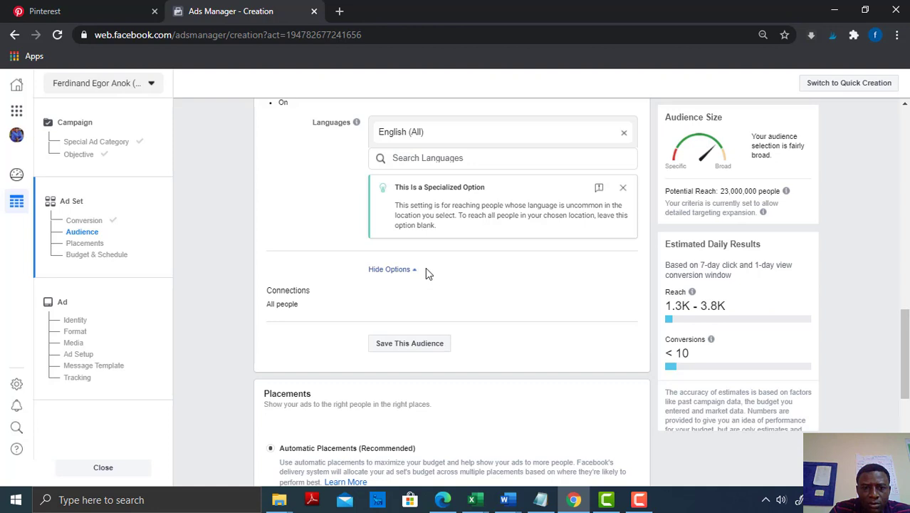
{"action": "left_click", "coordinate": [414, 270]}
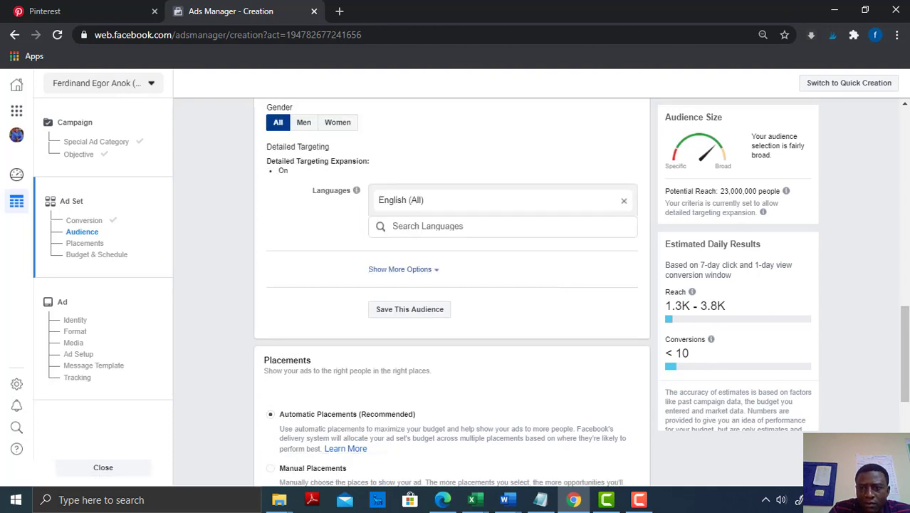
Try Manual Placements for the ad set, review its platforms, and return to Automatic Placements
{"action": "scroll", "coordinate": [577, 317], "scroll_direction": "down", "scroll_amount": 2}
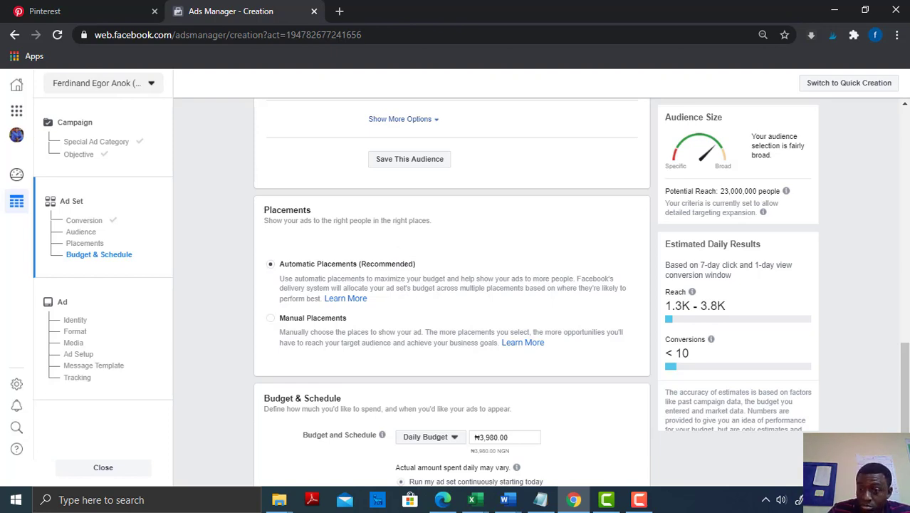
{"action": "left_click_drag", "start_coordinate": [905, 371], "coordinate": [906, 401]}
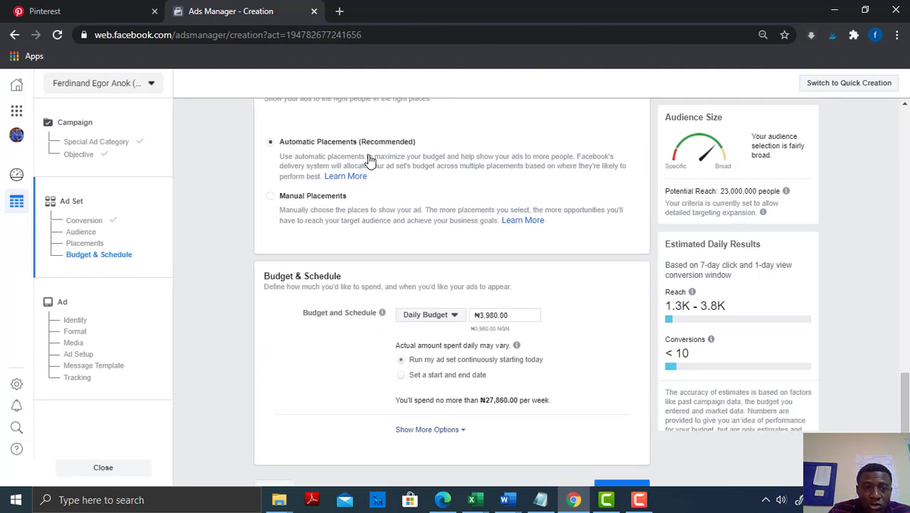
{"action": "left_click", "coordinate": [271, 200]}
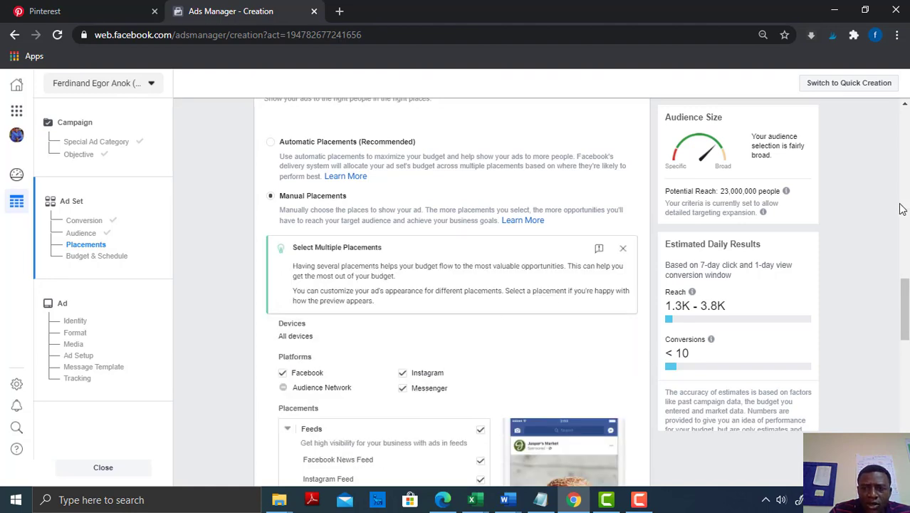
{"action": "mouse_move", "coordinate": [904, 282]}
{"action": "left_mouse_down"}
{"action": "mouse_move", "coordinate": [904, 320]}
{"action": "mouse_move", "coordinate": [903, 279]}
{"action": "left_mouse_up"}
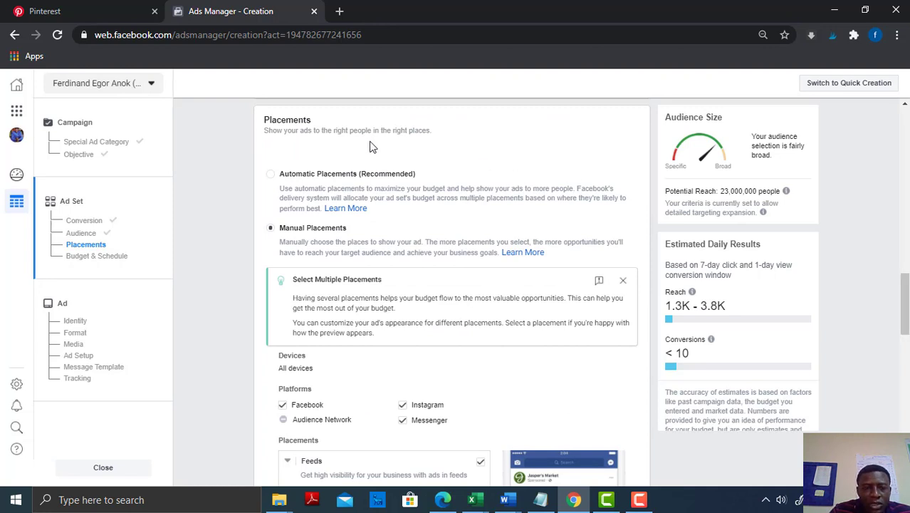
{"action": "left_click", "coordinate": [271, 178]}
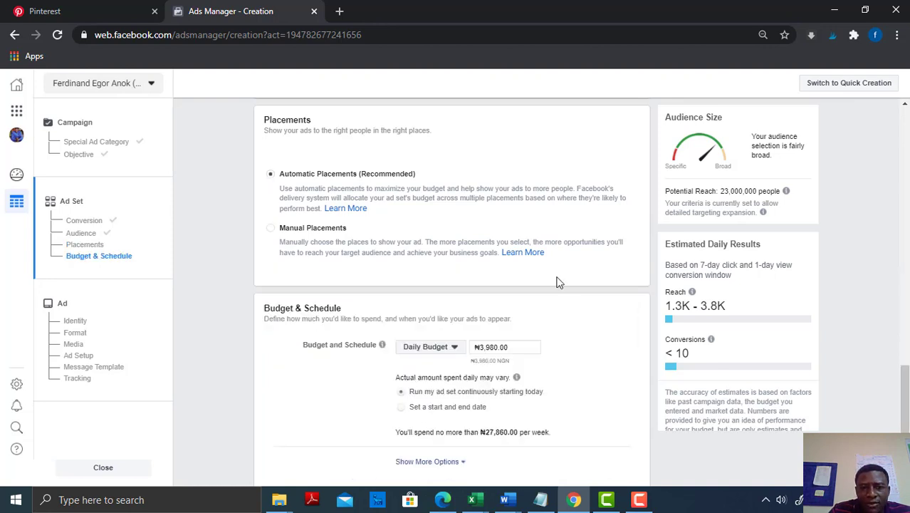
Set the ad set's daily budget to ₦2,500
{"action": "scroll", "coordinate": [481, 149], "scroll_direction": "down", "scroll_amount": 1}
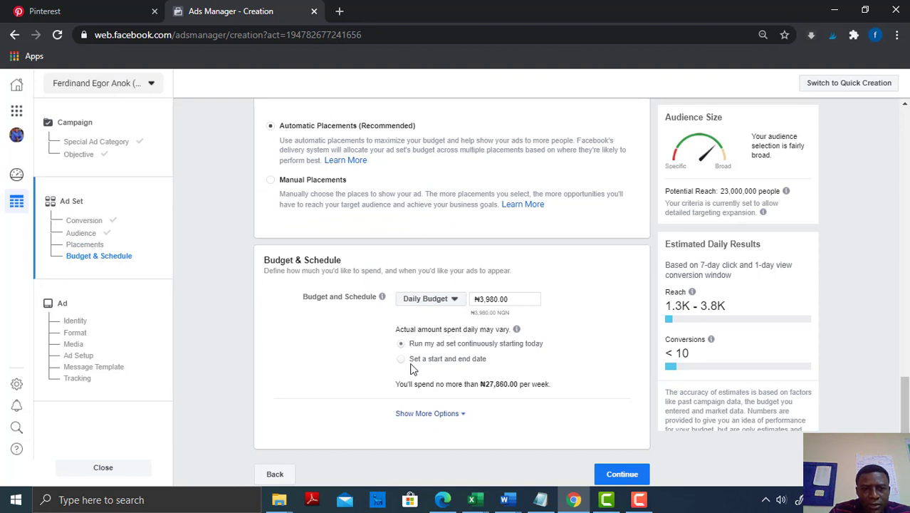
{"action": "left_click", "coordinate": [512, 299]}
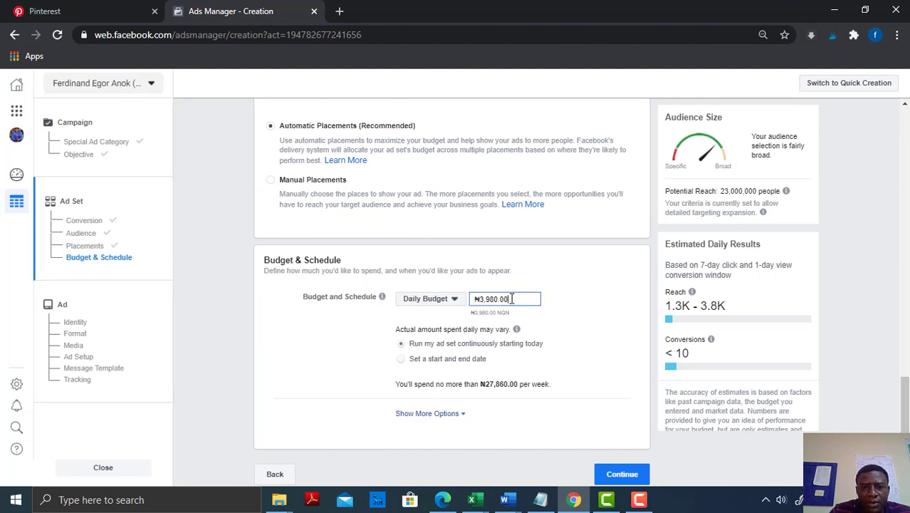
{"action": "key", "text": "BackSpace"}
{"action": "key", "text": "BackSpace"}
{"action": "key", "text": "BackSpace"}
{"action": "key", "text": "BackSpace"}
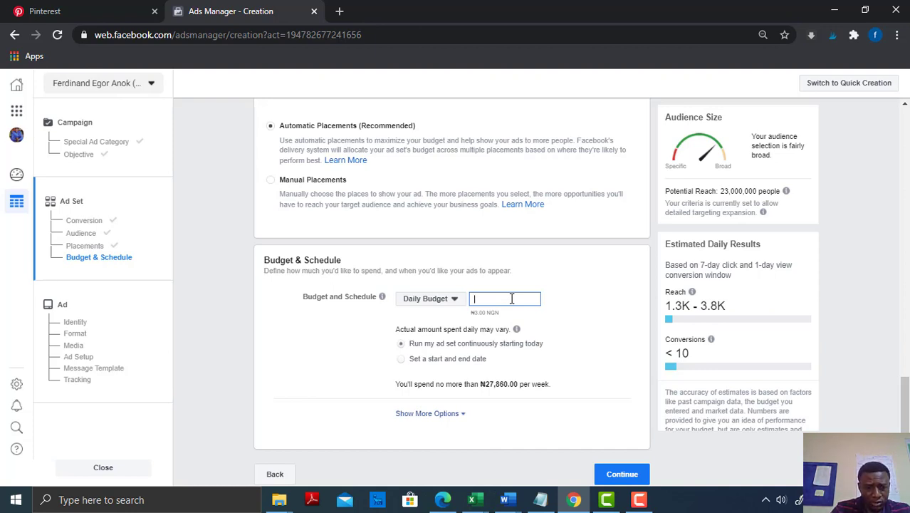
{"action": "type", "text": "2500"}
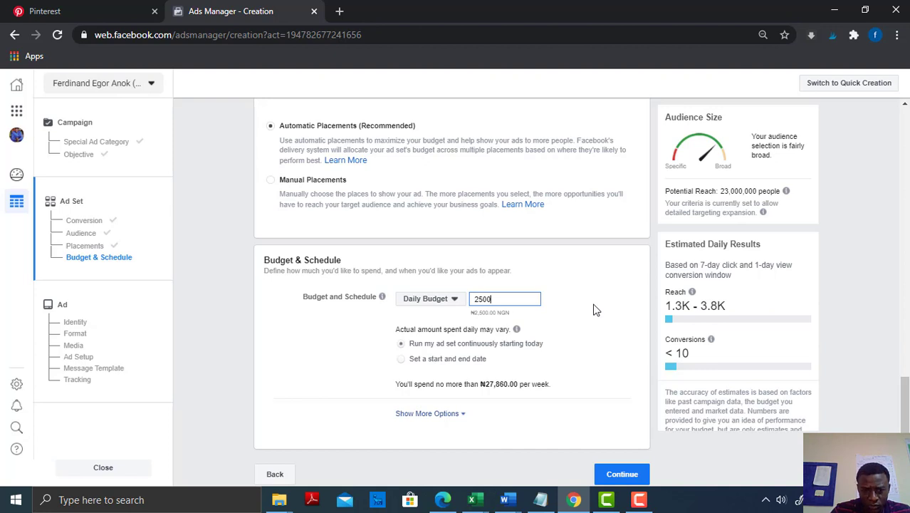
{"action": "left_click", "coordinate": [571, 295]}
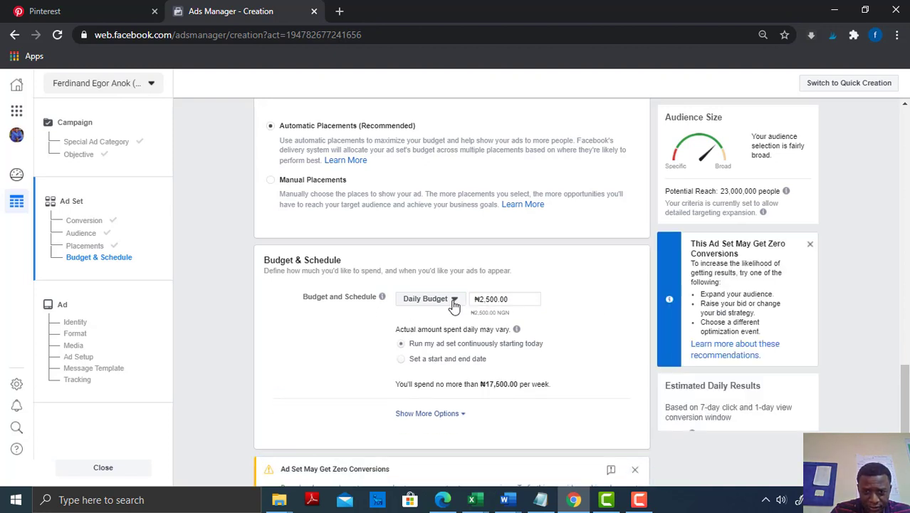
Try a Lifetime Budget for the ad set and switch back to Daily Budget
{"action": "left_click", "coordinate": [430, 299]}
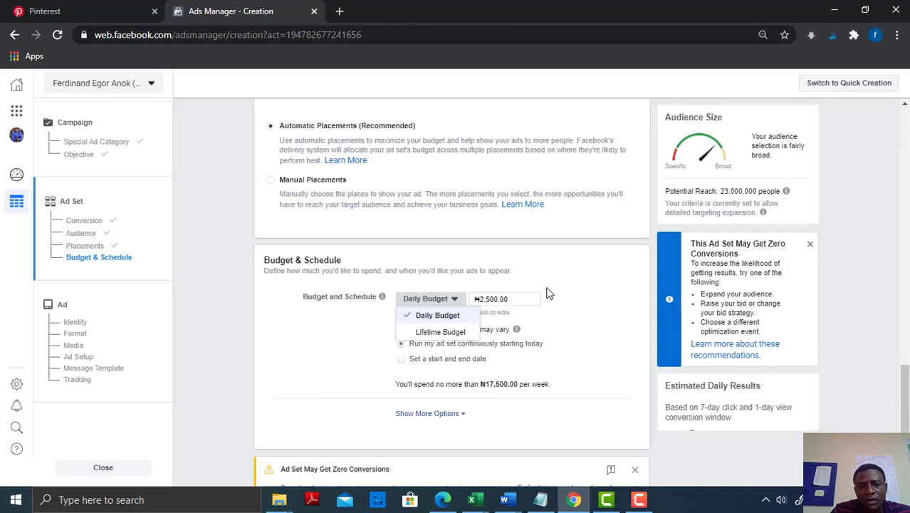
{"action": "left_click", "coordinate": [440, 332]}
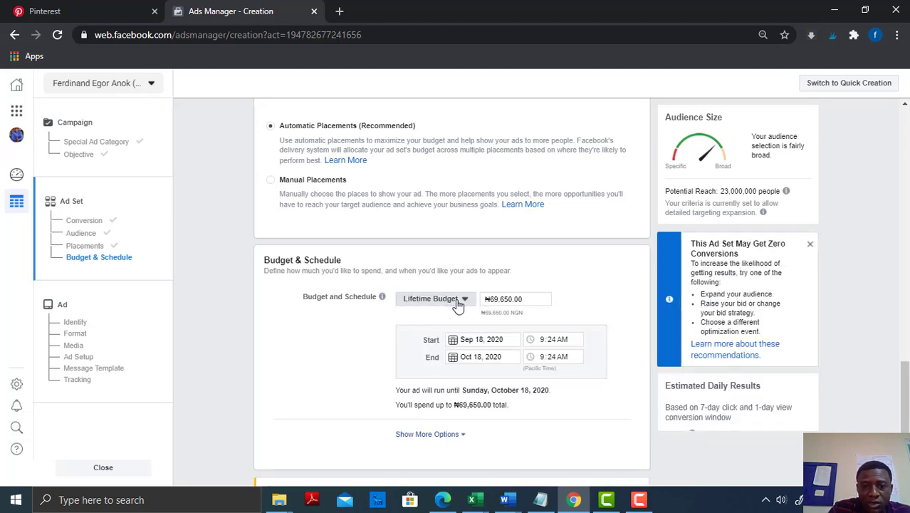
{"action": "left_click", "coordinate": [436, 299]}
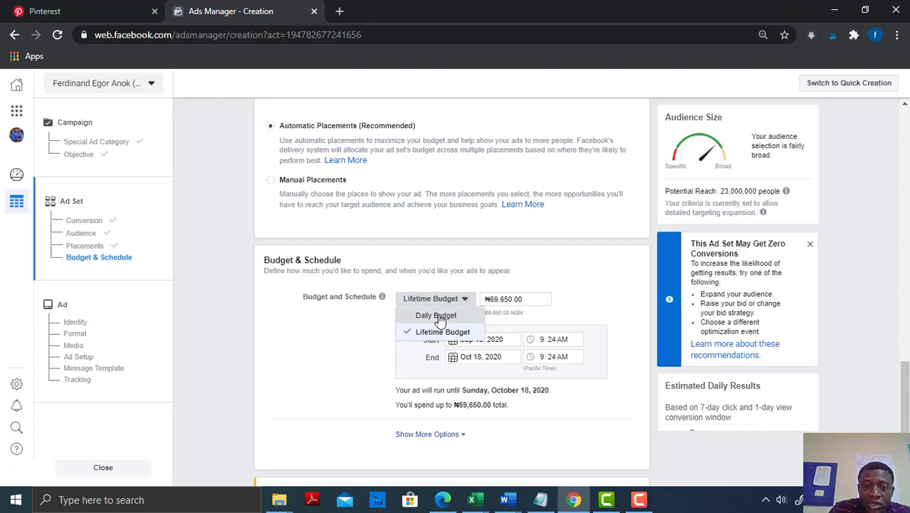
{"action": "left_click", "coordinate": [438, 315]}
Re-enter ₦2,500 as the ad set's daily budget amount
{"action": "left_click", "coordinate": [510, 299]}
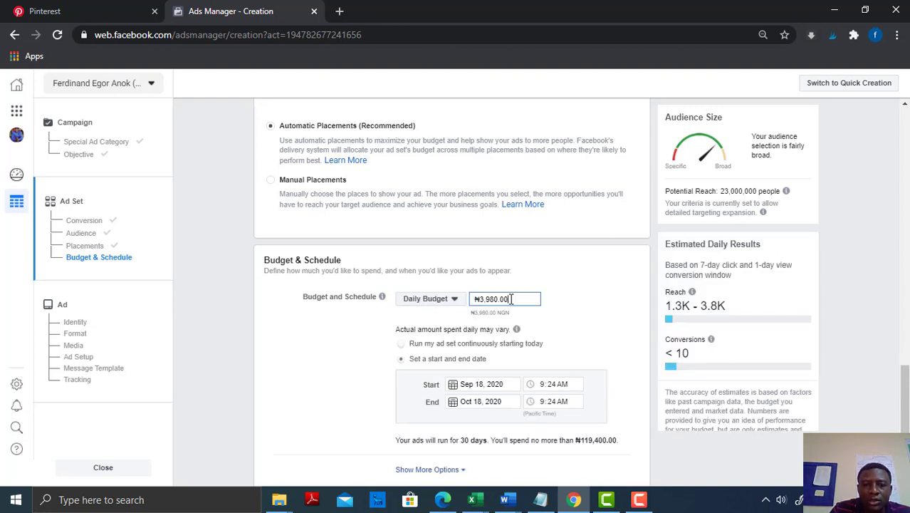
{"action": "key", "text": "BackSpace"}
{"action": "key", "text": "BackSpace"}
{"action": "key", "text": "BackSpace"}
{"action": "key", "text": "BackSpace"}
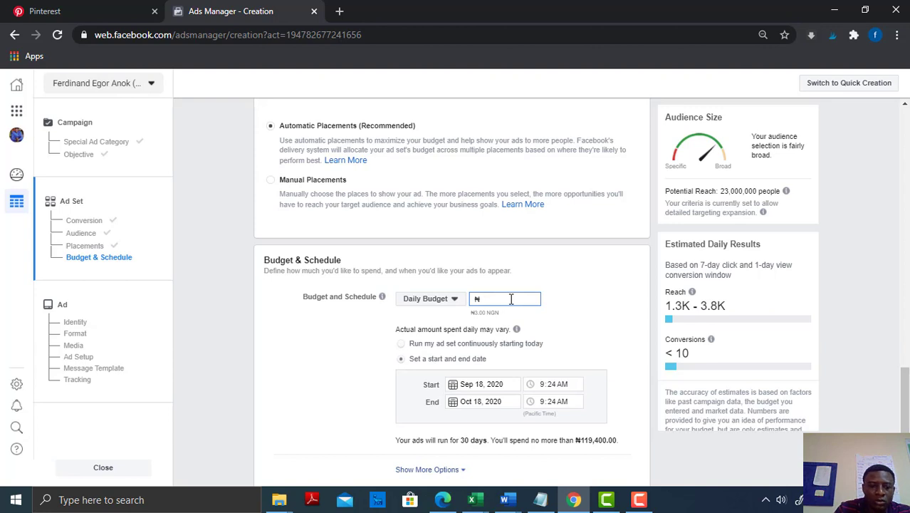
{"action": "type", "text": "2500"}
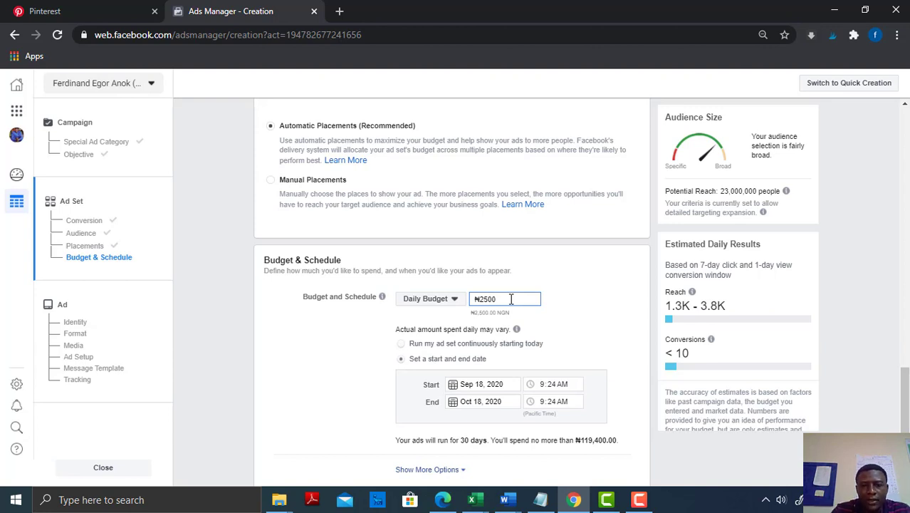
{"action": "left_click", "coordinate": [655, 329]}
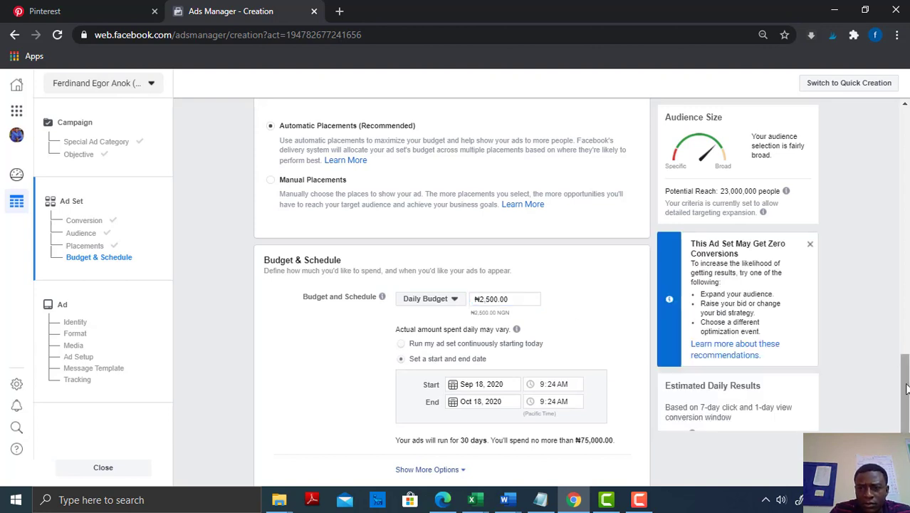
{"action": "scroll", "coordinate": [906, 411], "scroll_direction": "down", "scroll_amount": 1}
{"action": "scroll", "coordinate": [906, 411], "scroll_direction": "down", "scroll_amount": 1}
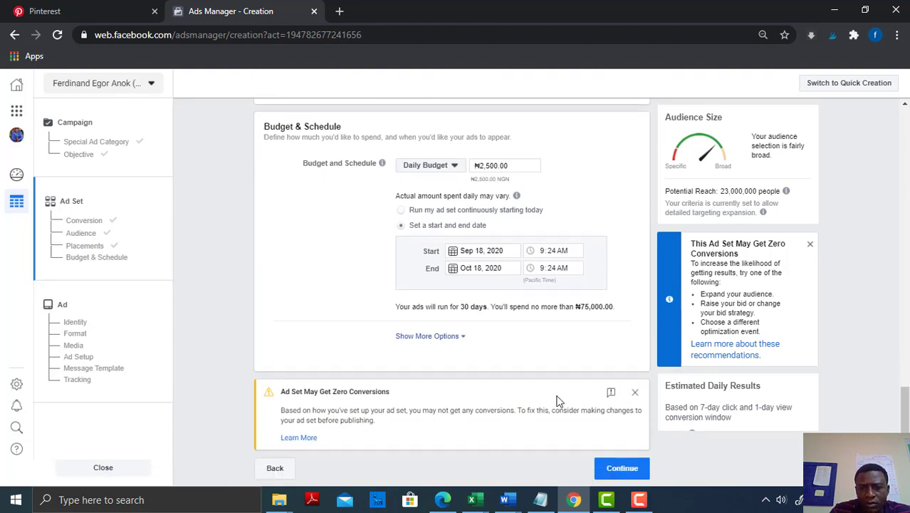
Examine the ad set's Custom Audiences field and the options for creating a Custom Audience or Lookalike Audience
{"action": "left_click_drag", "start_coordinate": [903, 408], "coordinate": [906, 276]}
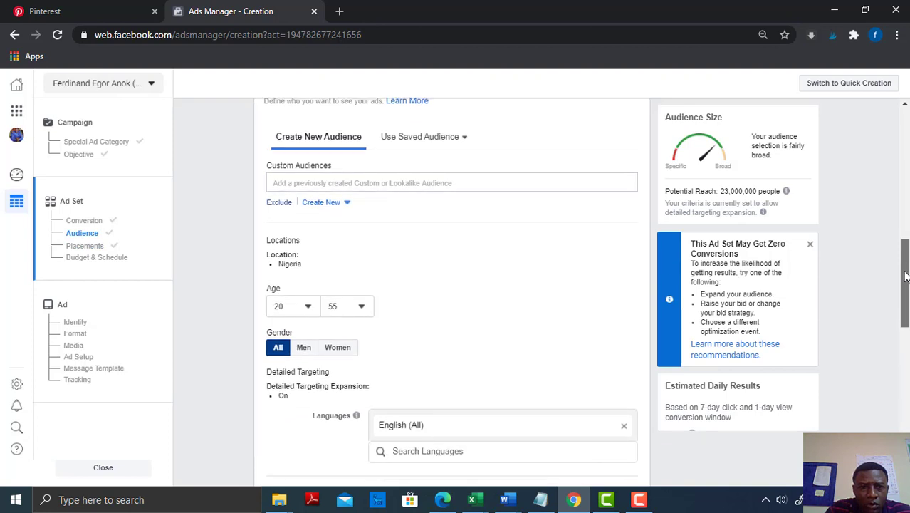
{"action": "left_click", "coordinate": [349, 185]}
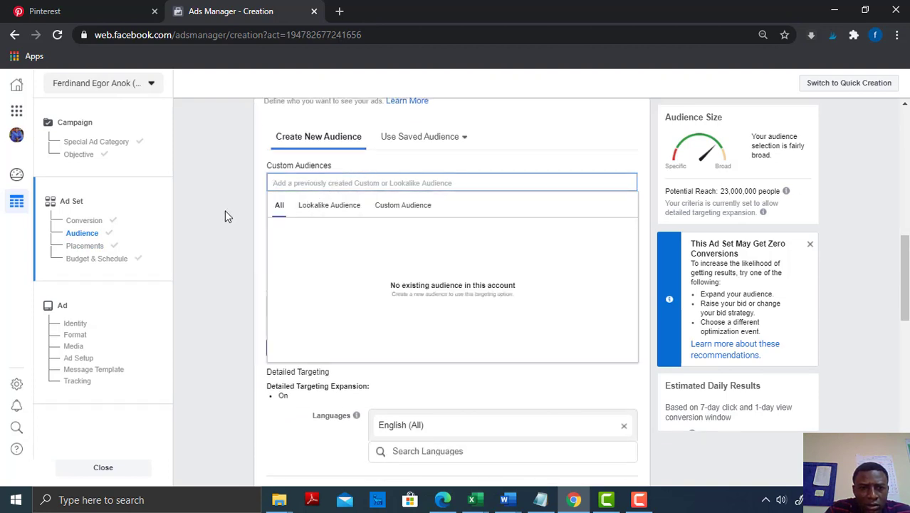
{"action": "left_click", "coordinate": [226, 211]}
{"action": "left_click", "coordinate": [329, 205]}
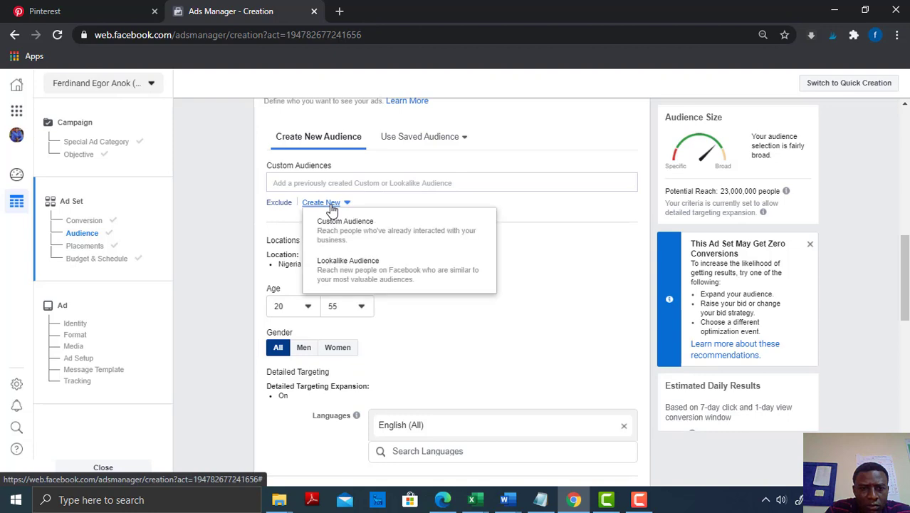
{"action": "left_click", "coordinate": [276, 218]}
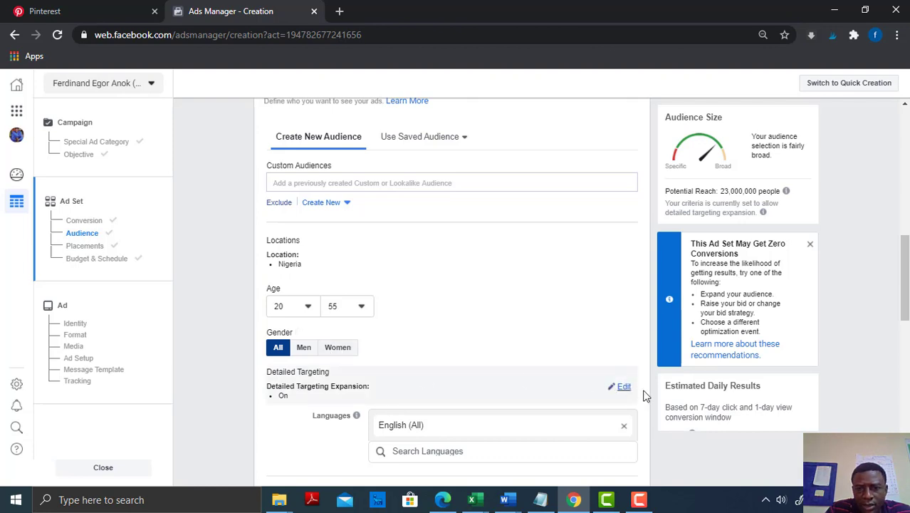
Edit the audience's Detailed Targeting and include people with the interest Shopping and fashion
{"action": "left_click", "coordinate": [624, 389]}
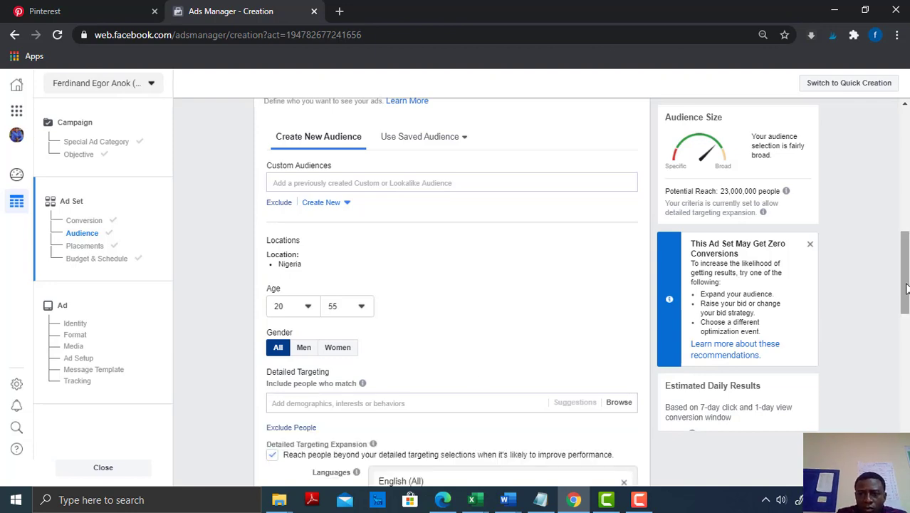
{"action": "left_click_drag", "start_coordinate": [907, 300], "coordinate": [907, 340]}
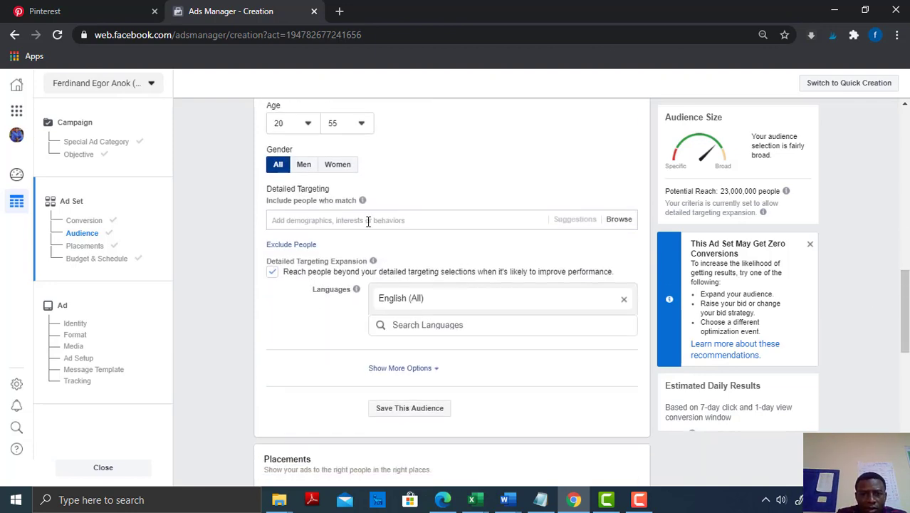
{"action": "left_click", "coordinate": [292, 220]}
{"action": "type", "text": "fashion"}
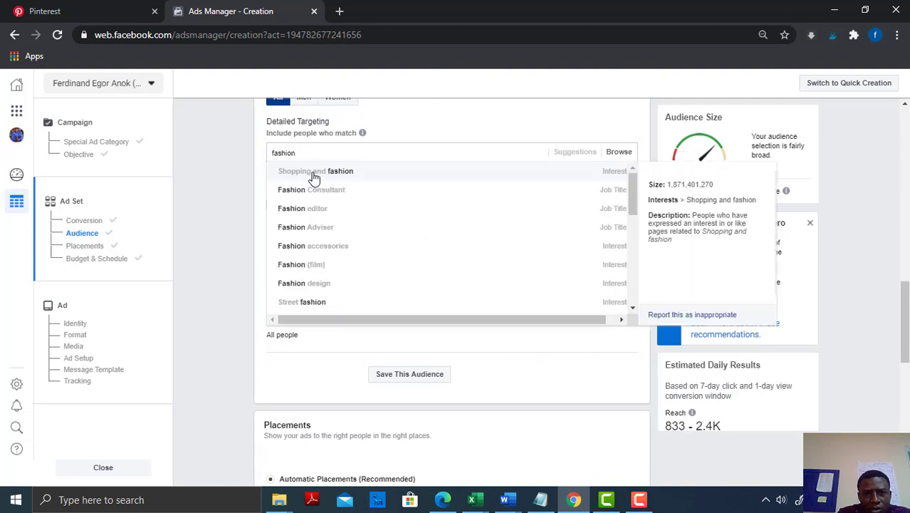
{"action": "left_click", "coordinate": [314, 177]}
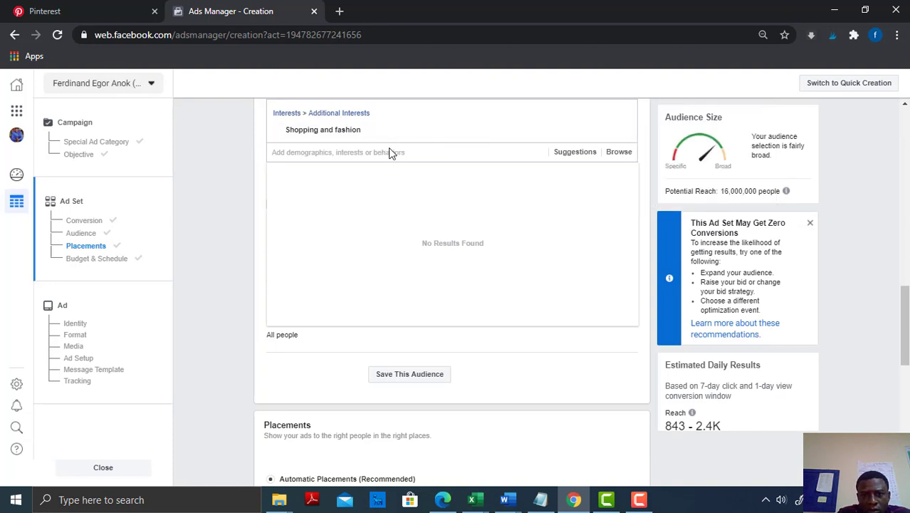
Look through further detailed targeting suggestions for "fashion" without adding one, and dismiss the recommendation about zero conversions
{"action": "type", "text": "fashion"}
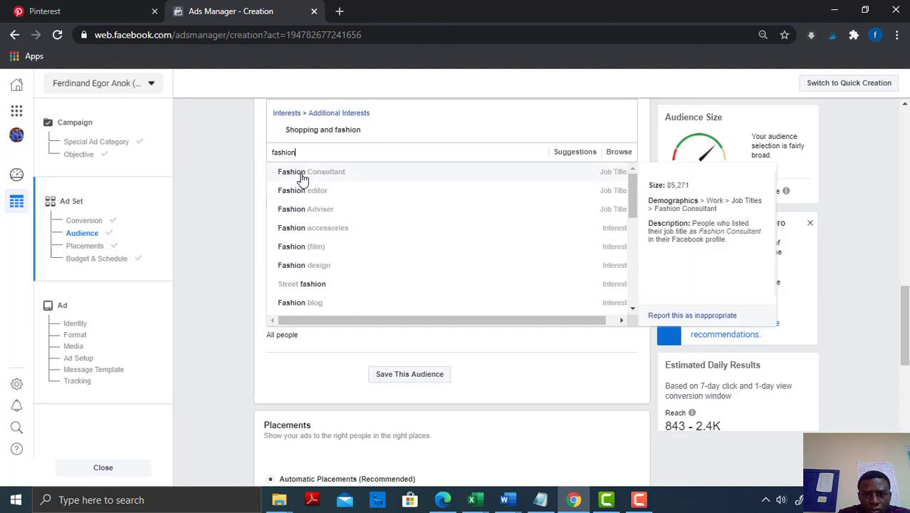
{"action": "left_click", "coordinate": [867, 172]}
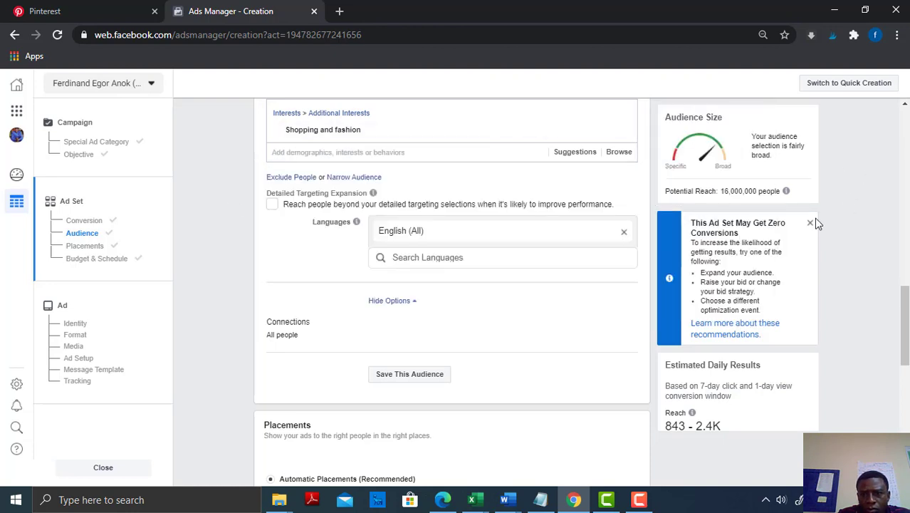
{"action": "left_click", "coordinate": [811, 225]}
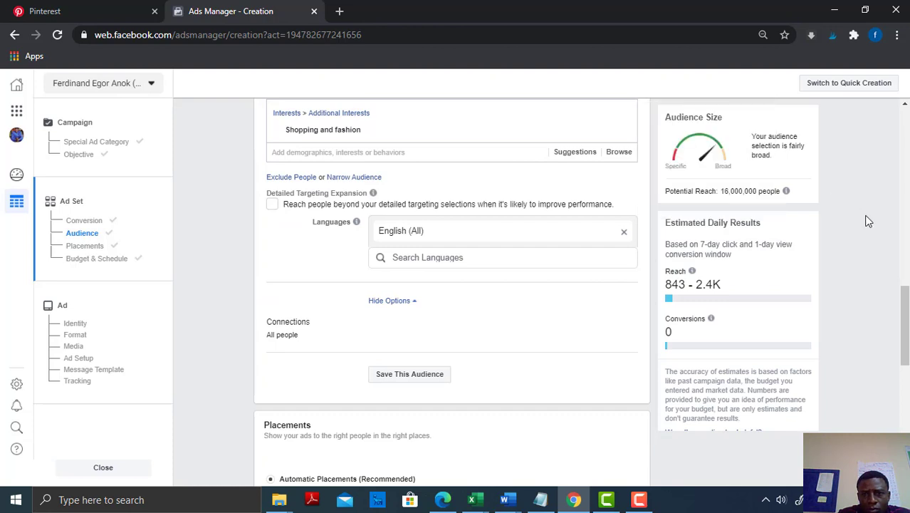
Narrow the audience so that people must also match the interest T-shirt
{"action": "mouse_move", "coordinate": [906, 358]}
{"action": "left_mouse_down"}
{"action": "mouse_move", "coordinate": [904, 331]}
{"action": "mouse_move", "coordinate": [904, 343]}
{"action": "left_mouse_up"}
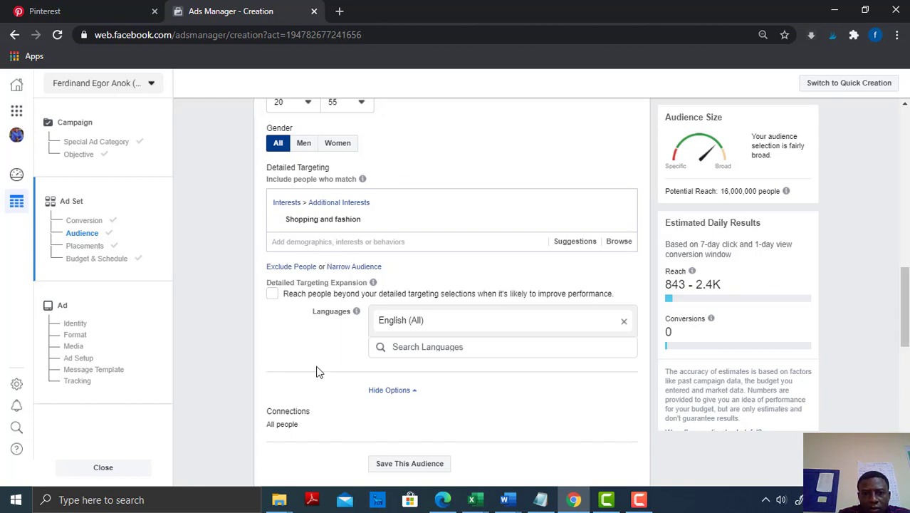
{"action": "left_click", "coordinate": [347, 268]}
{"action": "left_click", "coordinate": [348, 280]}
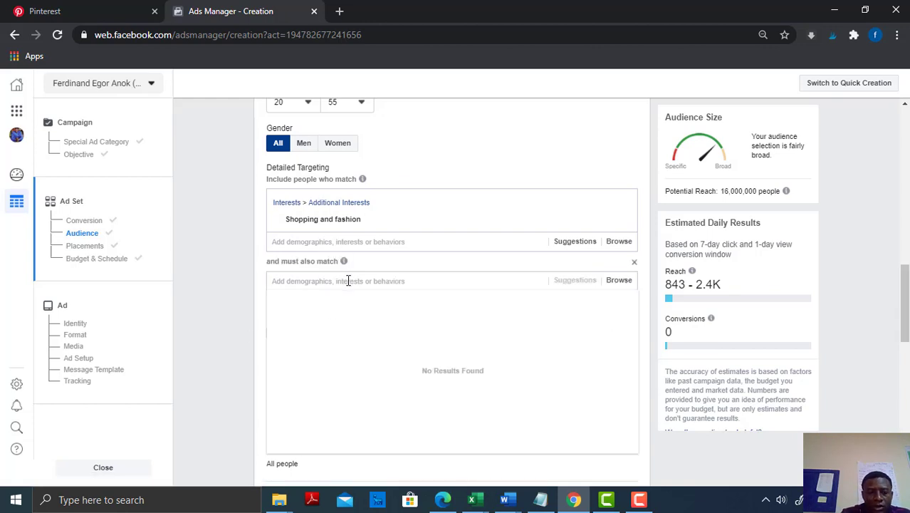
{"action": "type", "text": "tshirt"}
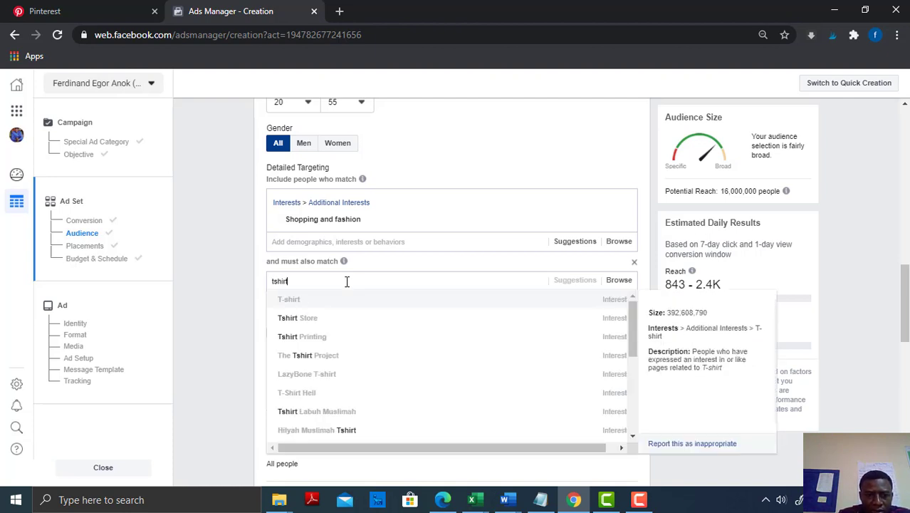
{"action": "left_click", "coordinate": [289, 300]}
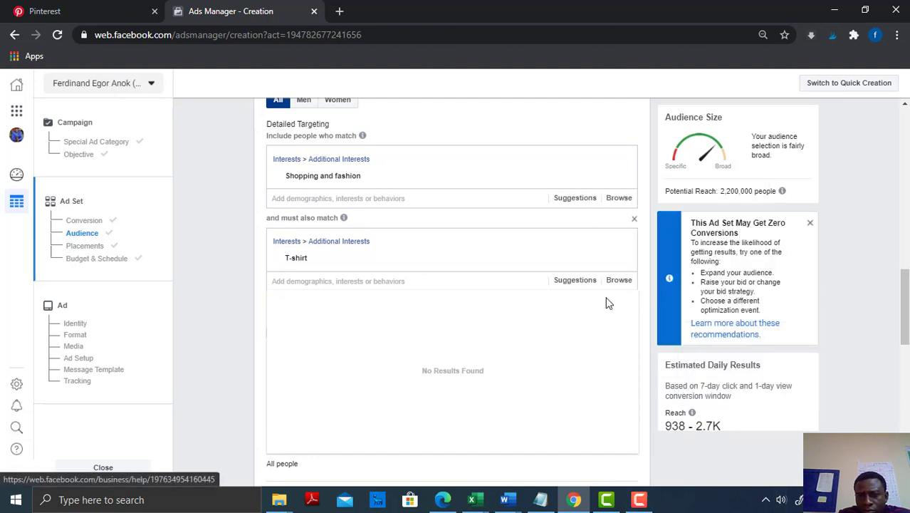
{"action": "scroll", "coordinate": [905, 295], "scroll_direction": "down", "scroll_amount": 2}
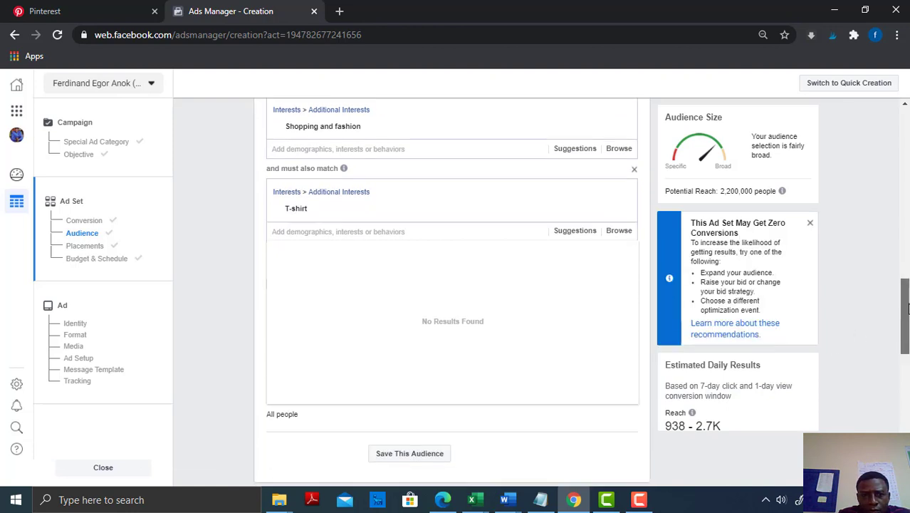
{"action": "scroll", "coordinate": [905, 294], "scroll_direction": "up", "scroll_amount": 1}
{"action": "scroll", "coordinate": [905, 313], "scroll_direction": "up", "scroll_amount": 1}
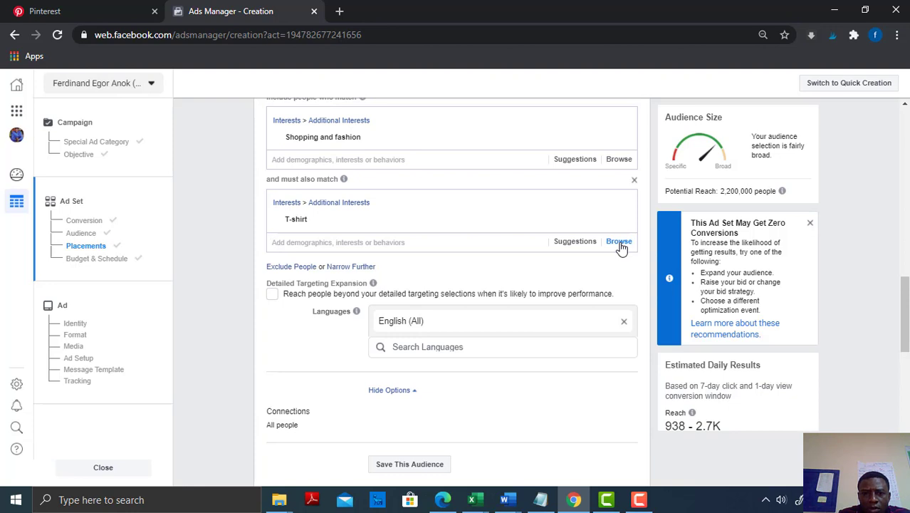
Add the purchase behavior Engaged Shoppers to the must-also-match targeting, and dismiss the recommendation about zero conversions
{"action": "left_click", "coordinate": [619, 242]}
{"action": "left_click", "coordinate": [344, 243]}
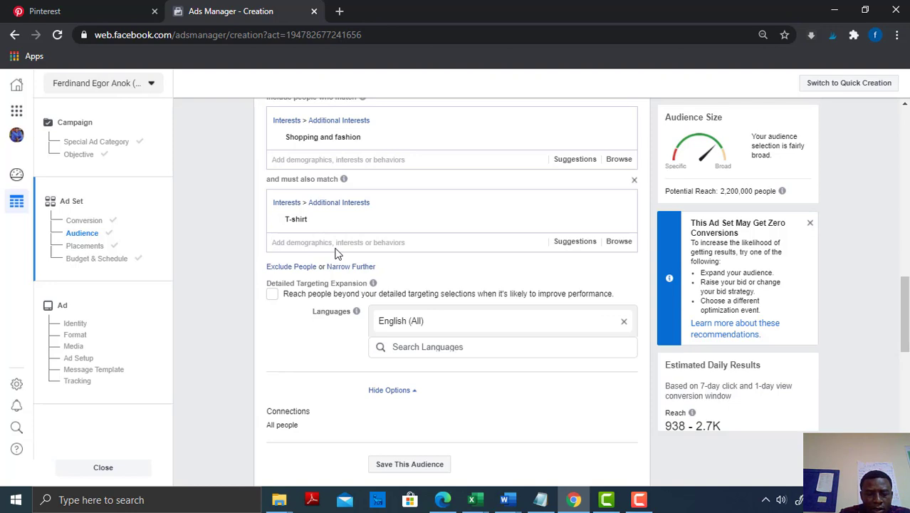
{"action": "type", "text": "engaged"}
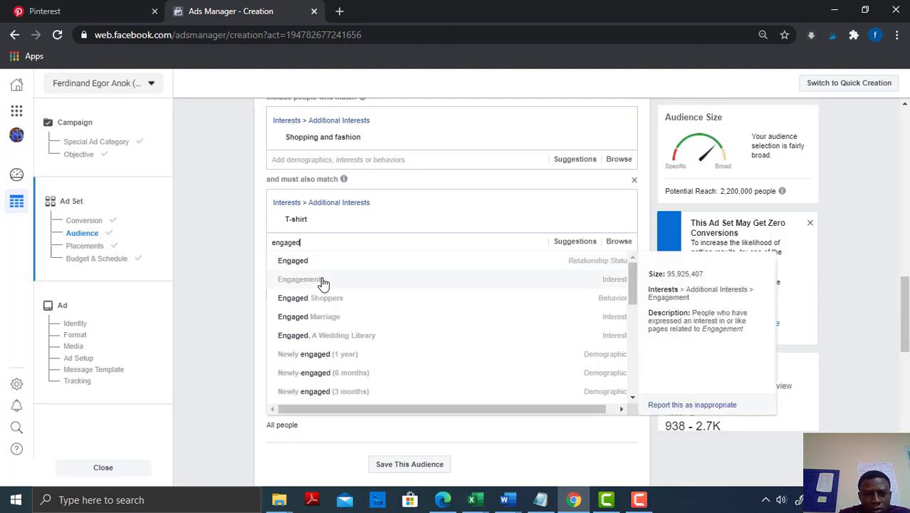
{"action": "left_click", "coordinate": [331, 302]}
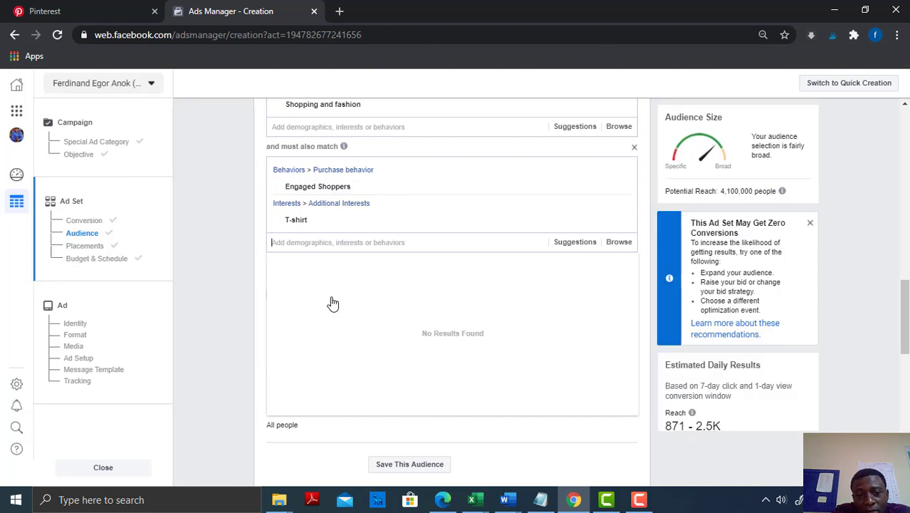
{"action": "left_click", "coordinate": [810, 226]}
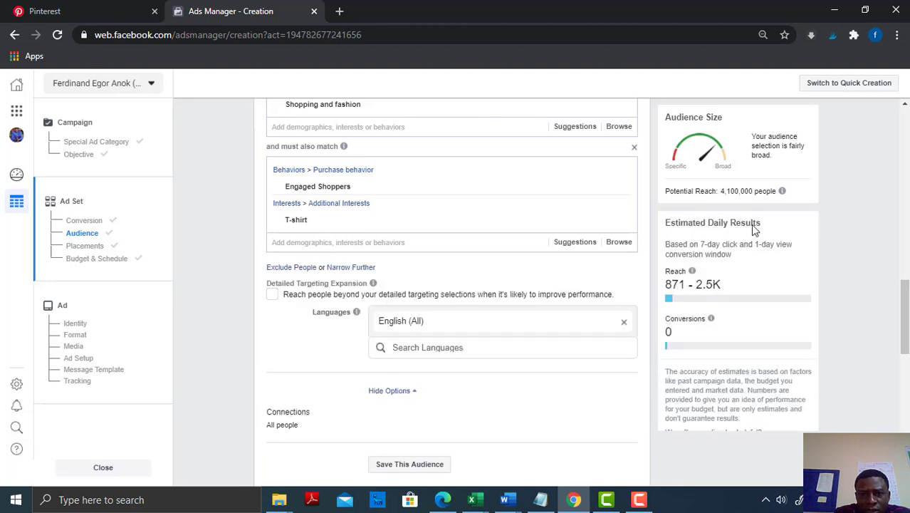
Schedule the ad set to run continuously starting today
{"action": "left_click_drag", "start_coordinate": [905, 305], "coordinate": [907, 413]}
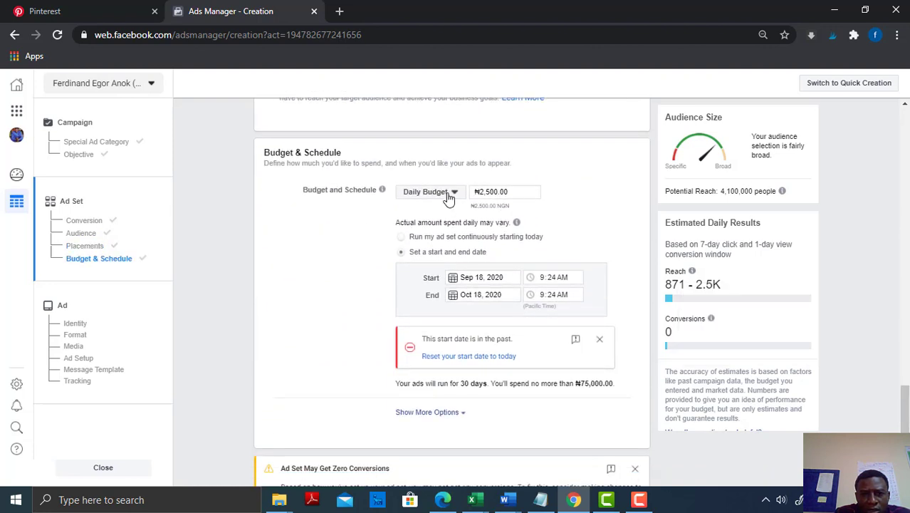
{"action": "left_click", "coordinate": [401, 240]}
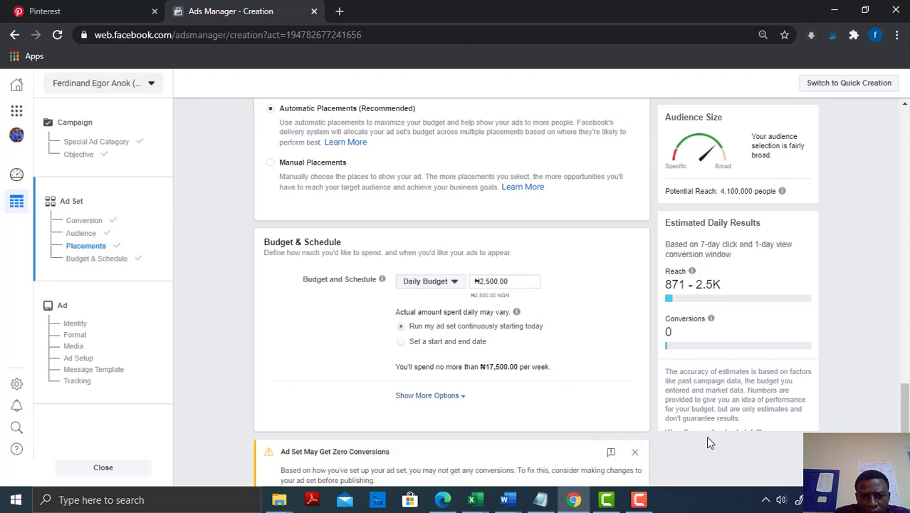
{"action": "left_click", "coordinate": [636, 502]}
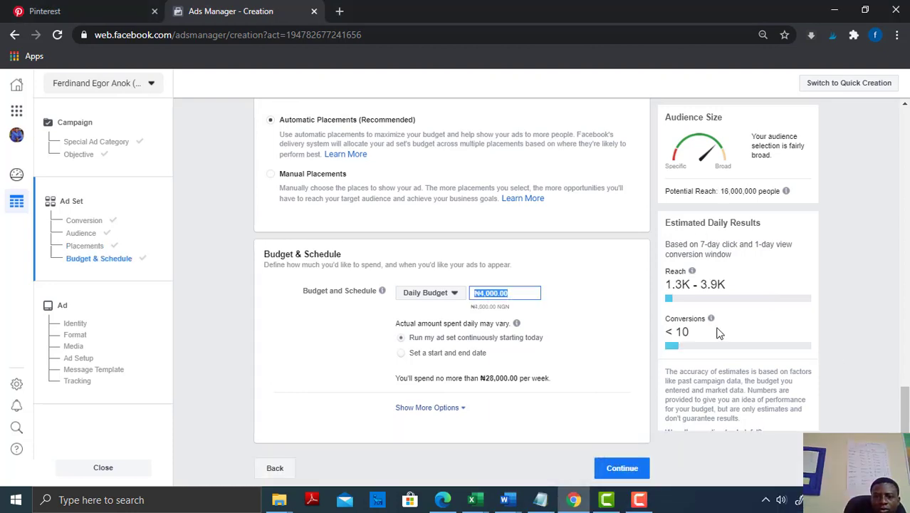
Examine the ad set's Estimated Daily Results, including the explanation of the Conversions estimate
{"action": "key", "text": "BackSpace"}
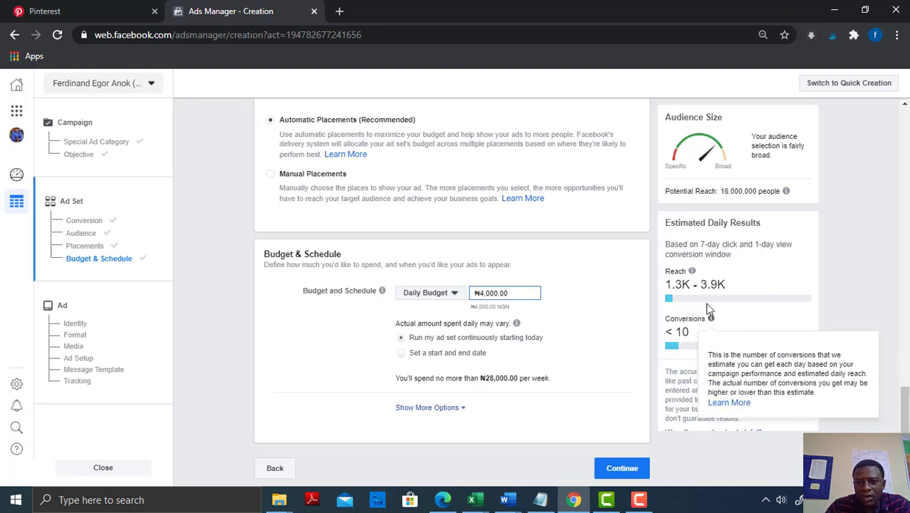
{"action": "mouse_move", "coordinate": [672, 337]}
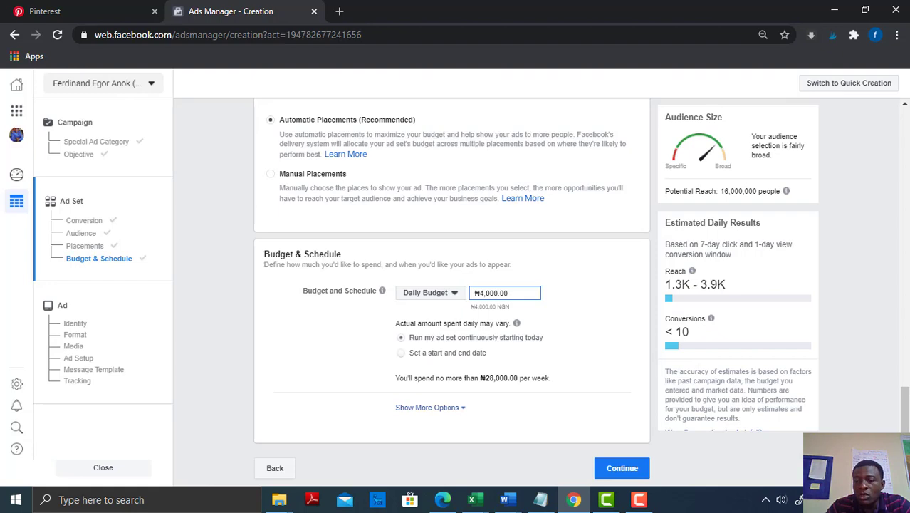
{"action": "left_click", "coordinate": [905, 410]}
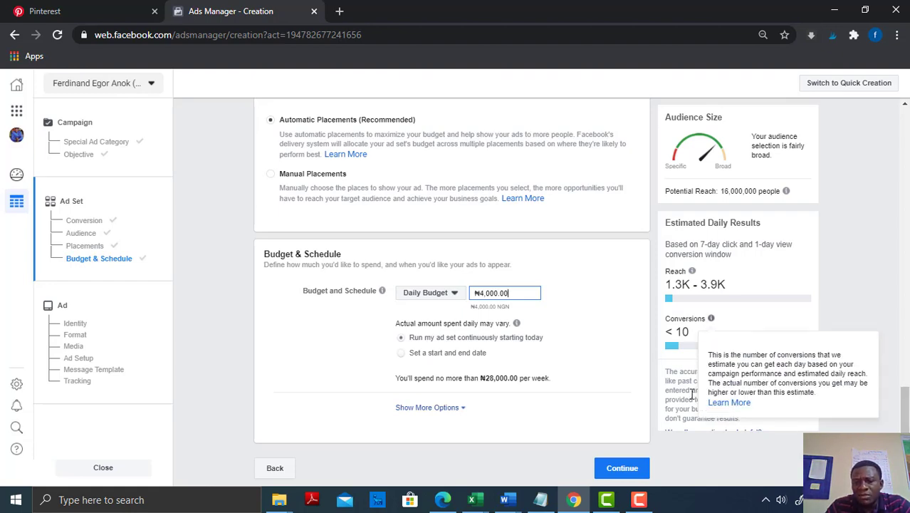
Continue to the ad setup and search the Facebook Pages available for the ad's identity, leaving Andra Luxuries selected
{"action": "left_click", "coordinate": [618, 468]}
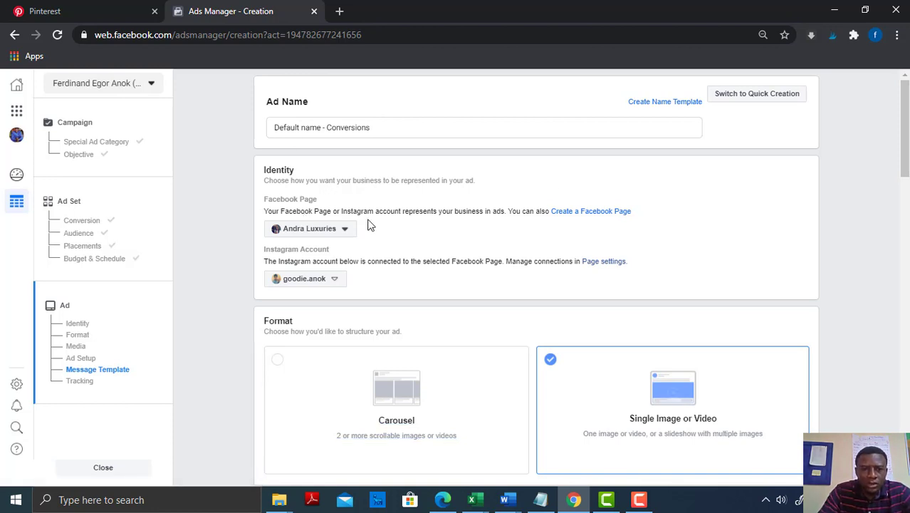
{"action": "mouse_move", "coordinate": [906, 144]}
{"action": "left_mouse_down"}
{"action": "mouse_move", "coordinate": [907, 156]}
{"action": "mouse_move", "coordinate": [907, 145]}
{"action": "left_mouse_up"}
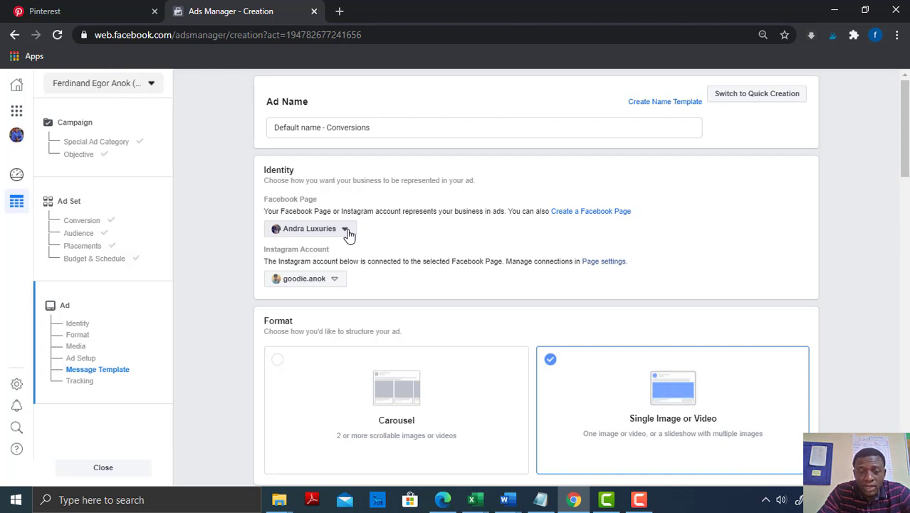
{"action": "left_click", "coordinate": [346, 229]}
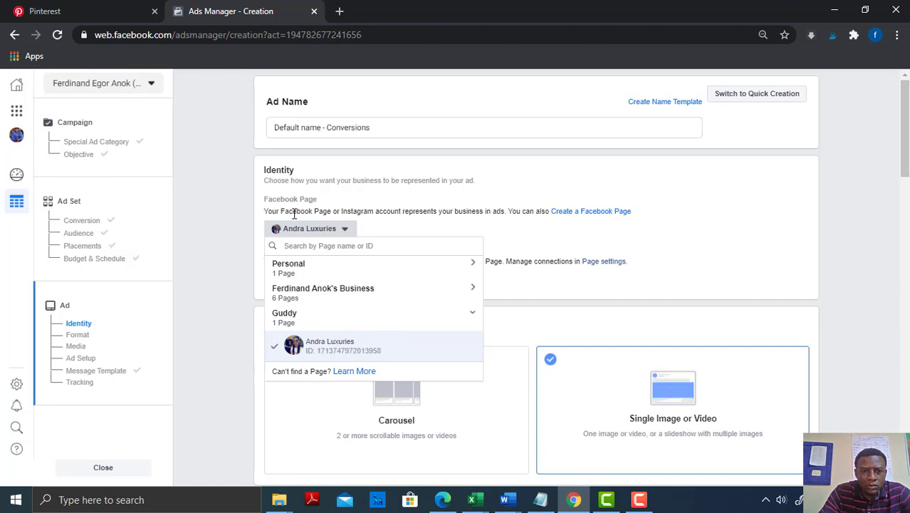
{"action": "left_click", "coordinate": [346, 230]}
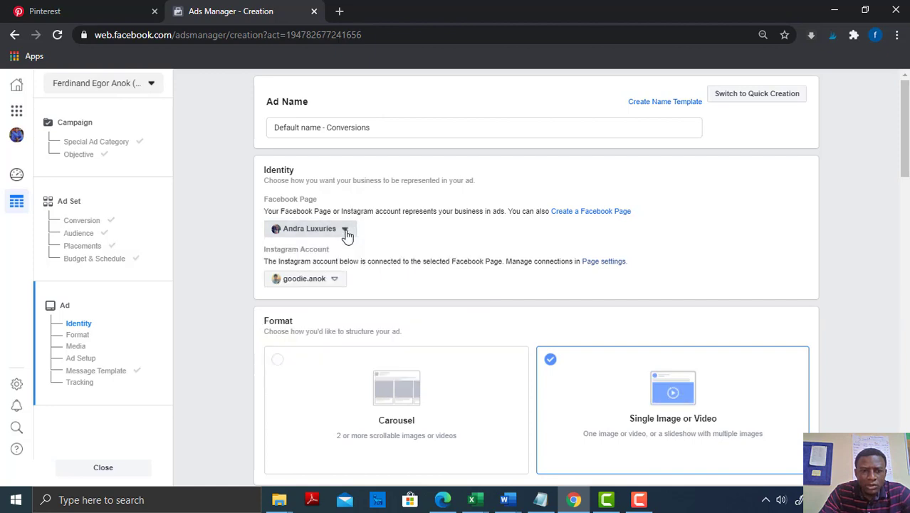
{"action": "left_click", "coordinate": [346, 231]}
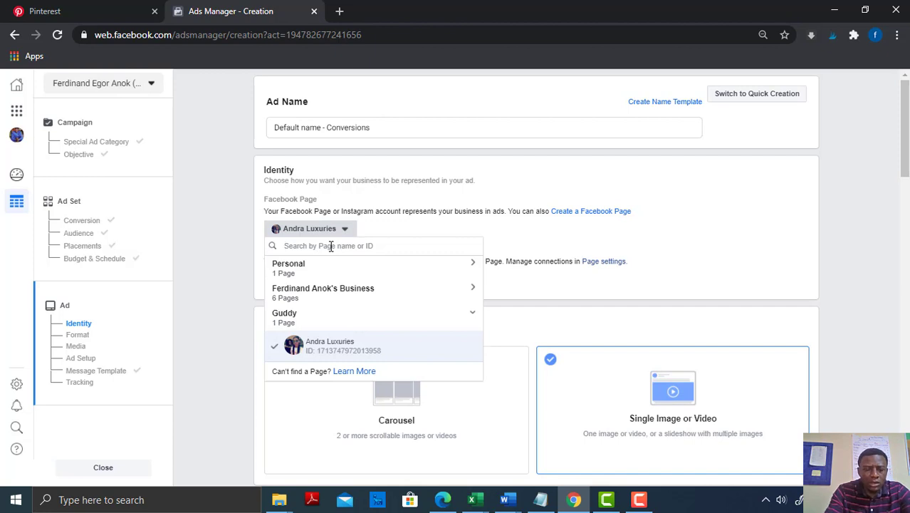
{"action": "type", "text": "ferd"}
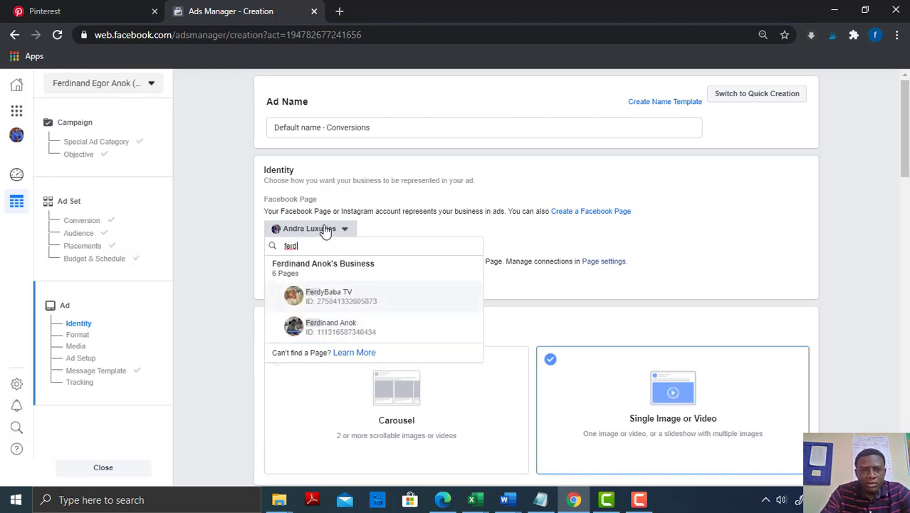
{"action": "key", "text": "BackSpace"}
{"action": "key", "text": "BackSpace"}
{"action": "key", "text": "BackSpace"}
{"action": "key", "text": "BackSpace"}
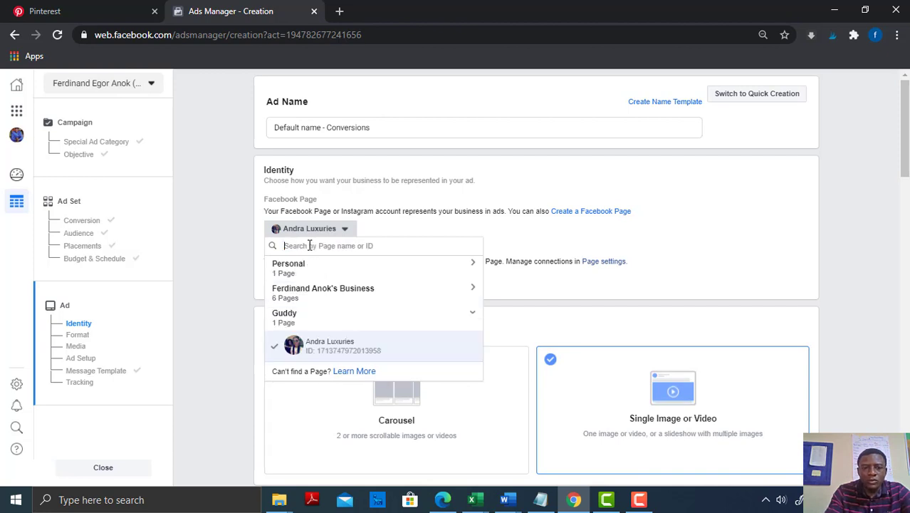
{"action": "left_click", "coordinate": [376, 235]}
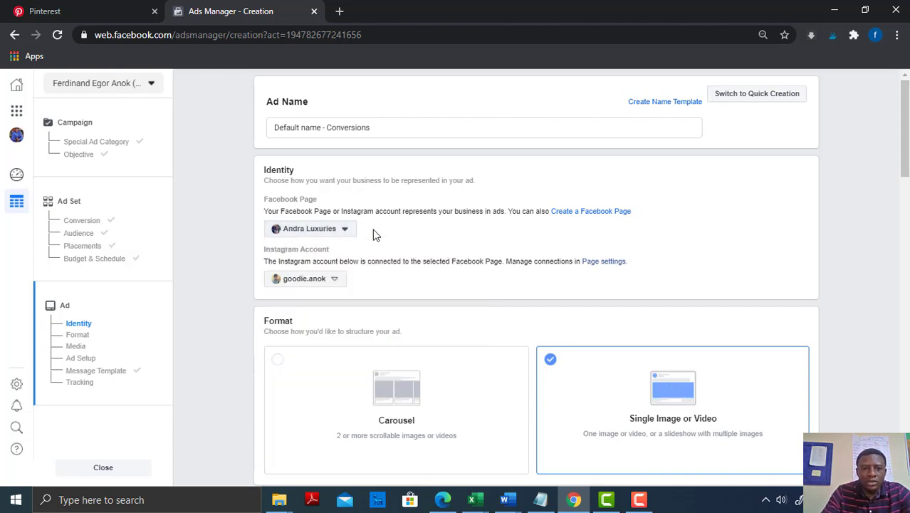
Select the Instagram account connected to the Facebook Page for the ad's identity
{"action": "left_click", "coordinate": [338, 284]}
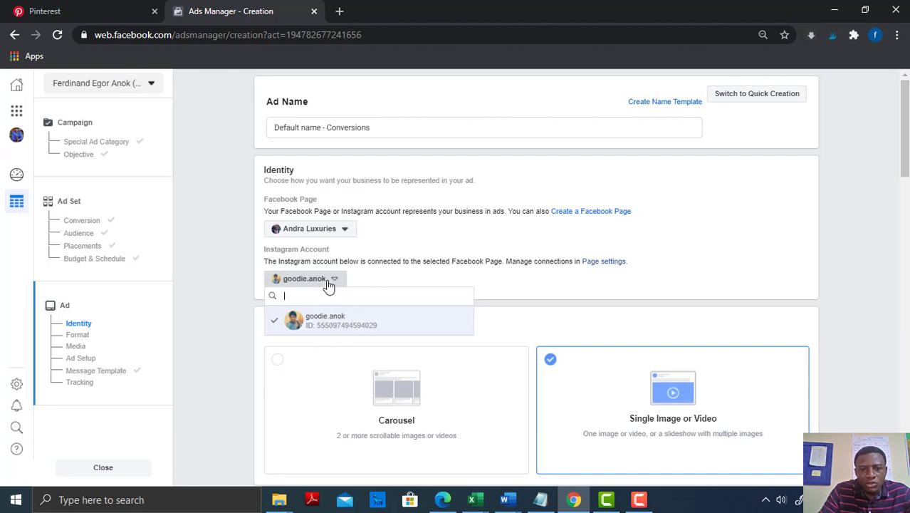
{"action": "left_click", "coordinate": [334, 285]}
{"action": "left_click", "coordinate": [334, 285]}
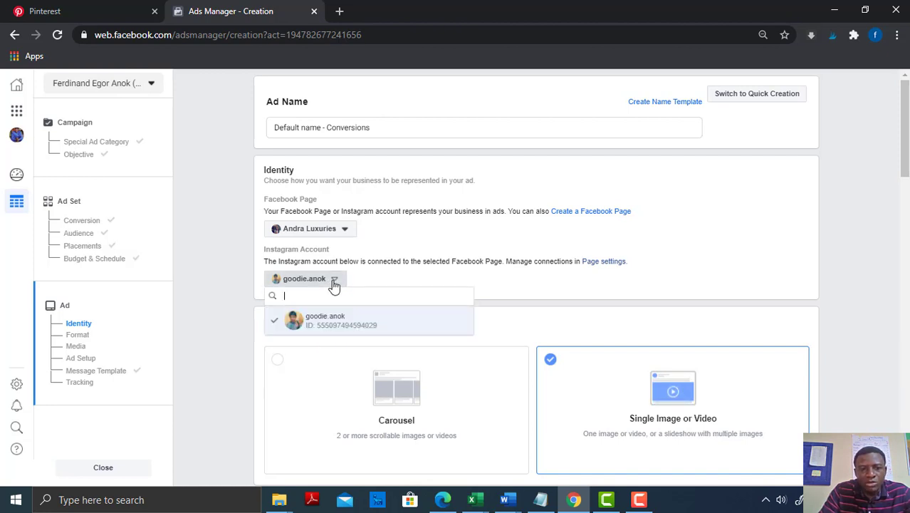
{"action": "left_click", "coordinate": [327, 324]}
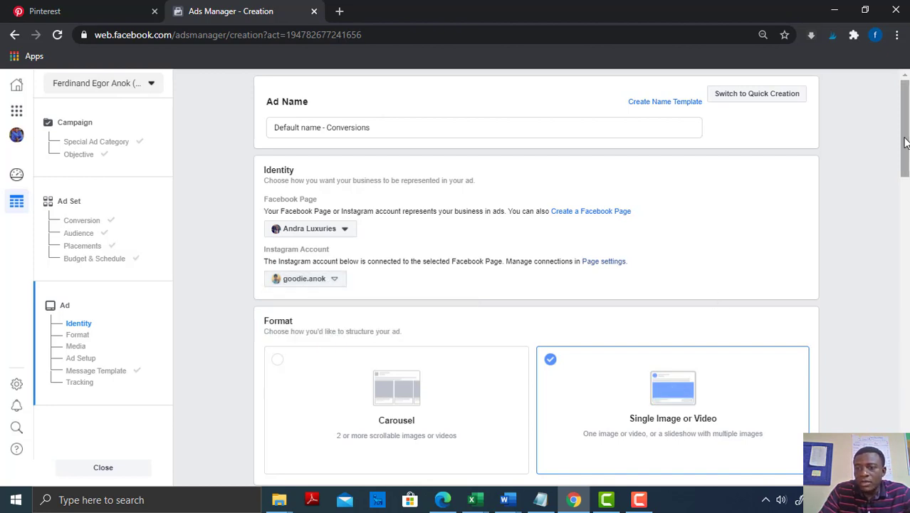
Set the ad format to Carousel, with Image as the first card's media type
{"action": "left_click_drag", "start_coordinate": [905, 114], "coordinate": [598, 246]}
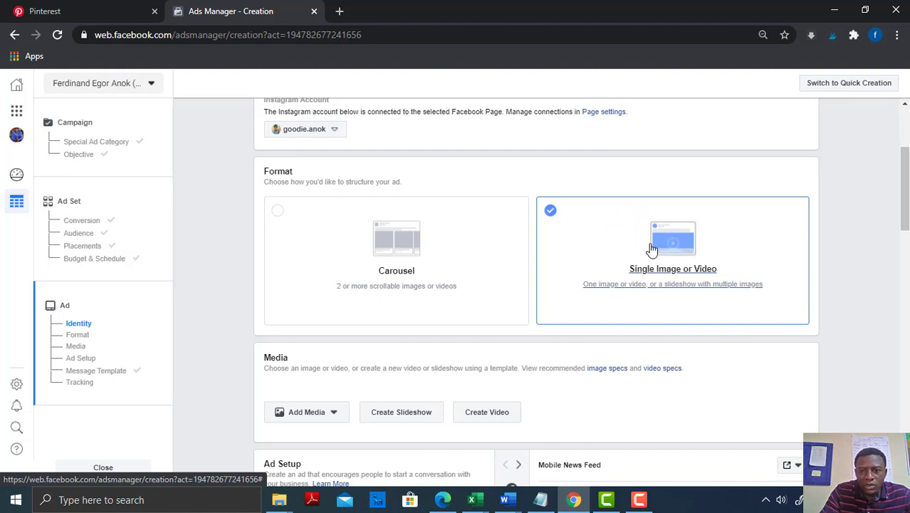
{"action": "left_click", "coordinate": [396, 253]}
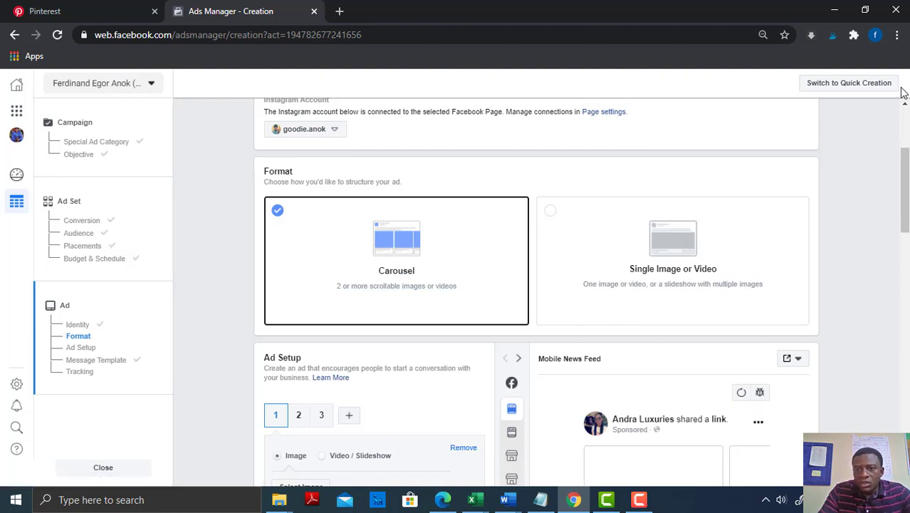
{"action": "left_click_drag", "start_coordinate": [905, 176], "coordinate": [906, 181]}
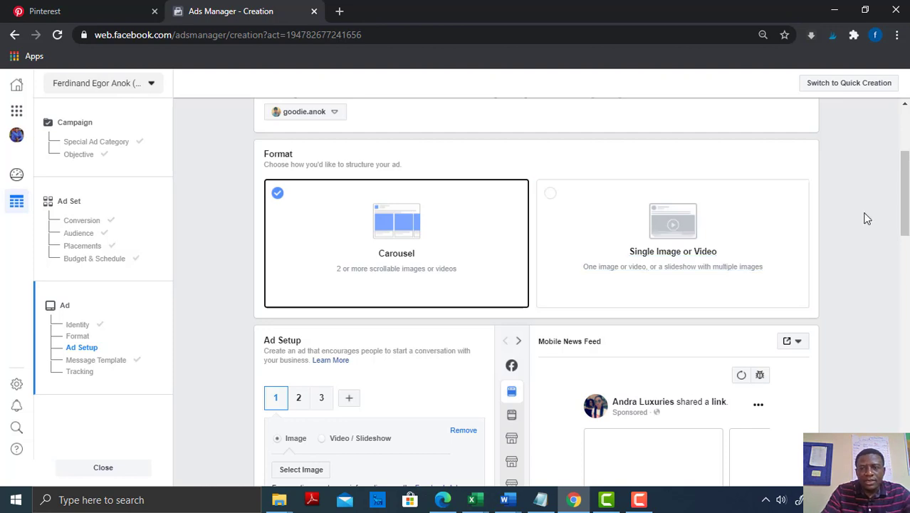
{"action": "left_click_drag", "start_coordinate": [905, 197], "coordinate": [907, 232]}
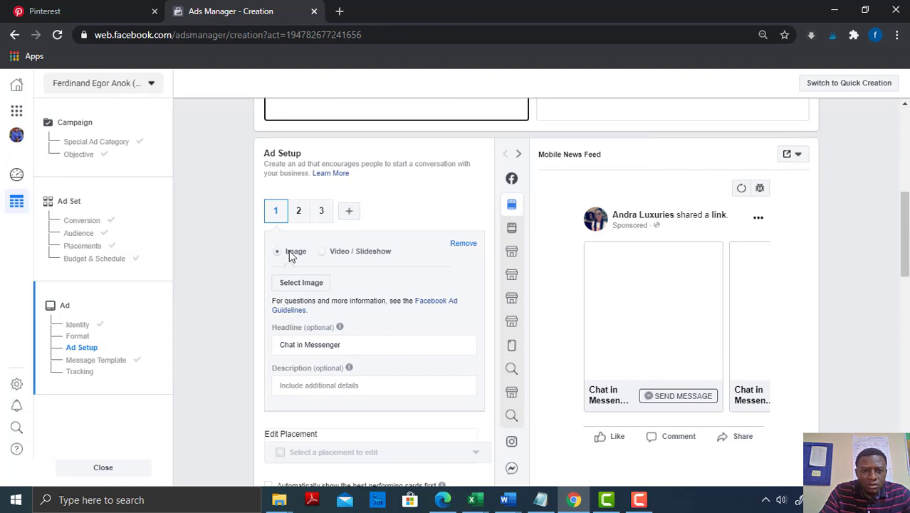
{"action": "left_click", "coordinate": [320, 253]}
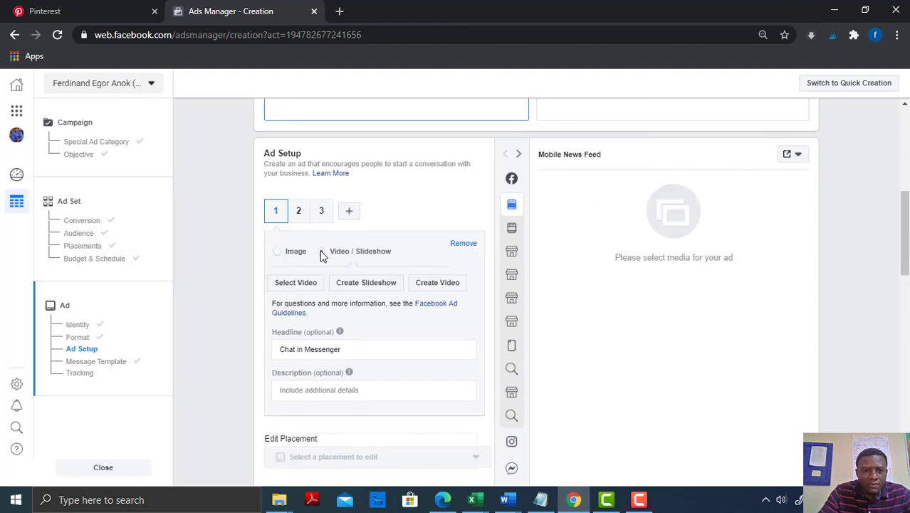
{"action": "left_click", "coordinate": [277, 253]}
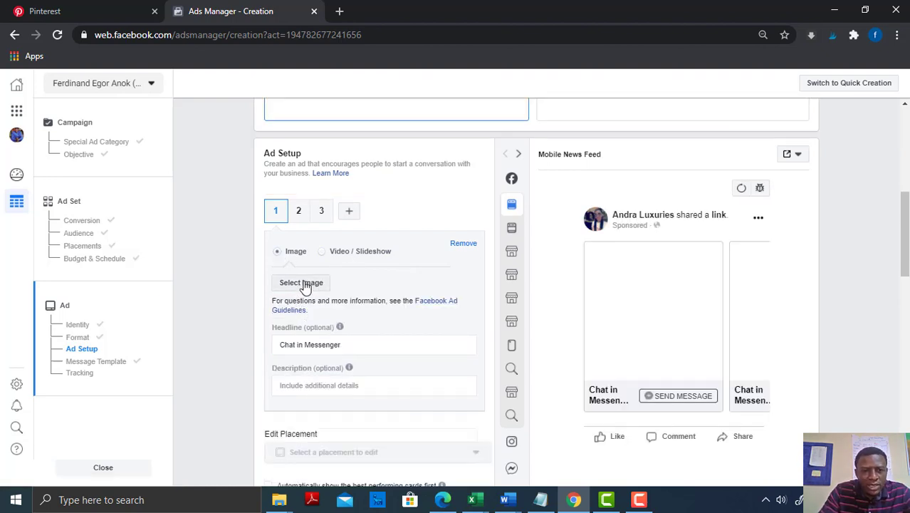
Start uploading an image for the first carousel card and browse to the Lady Karun folder in Pictures
{"action": "left_click", "coordinate": [303, 284]}
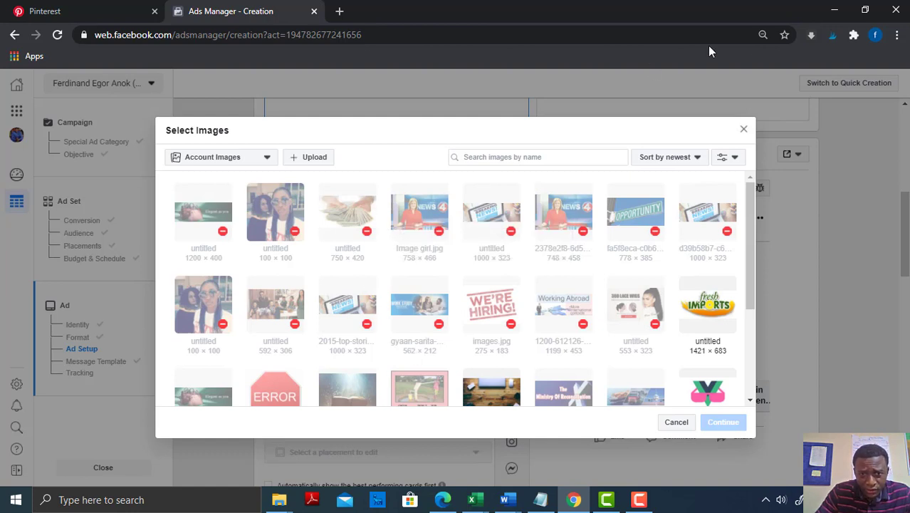
{"action": "left_click", "coordinate": [315, 160]}
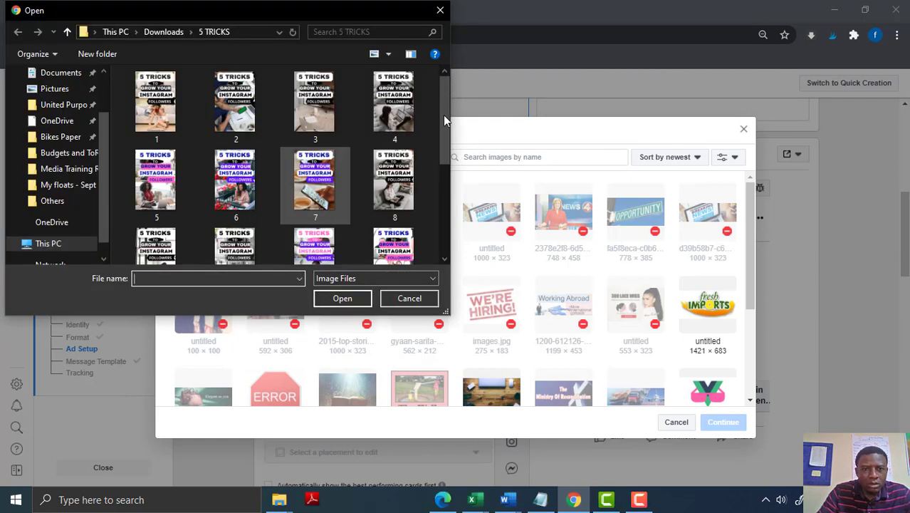
{"action": "scroll", "coordinate": [443, 166], "scroll_direction": "down", "scroll_amount": 3}
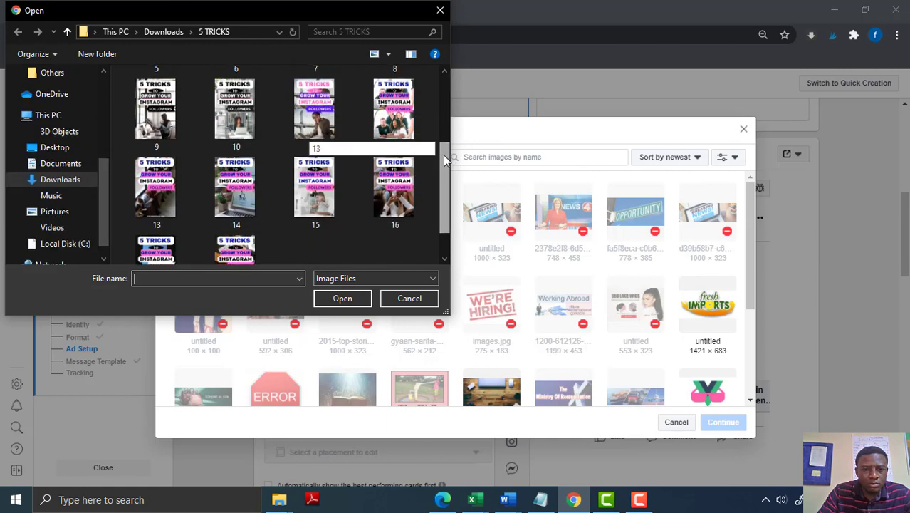
{"action": "left_click_drag", "start_coordinate": [445, 185], "coordinate": [448, 80]}
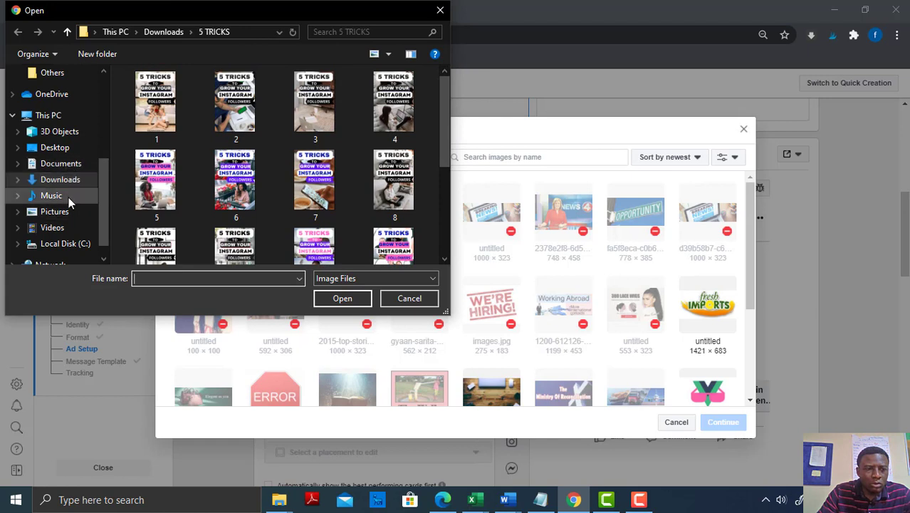
{"action": "left_click", "coordinate": [55, 213]}
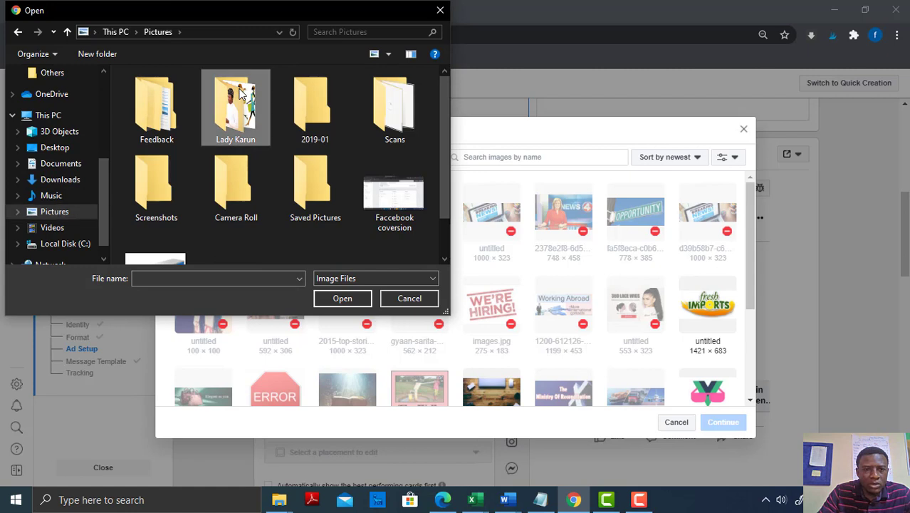
{"action": "double_click", "coordinate": [238, 99]}
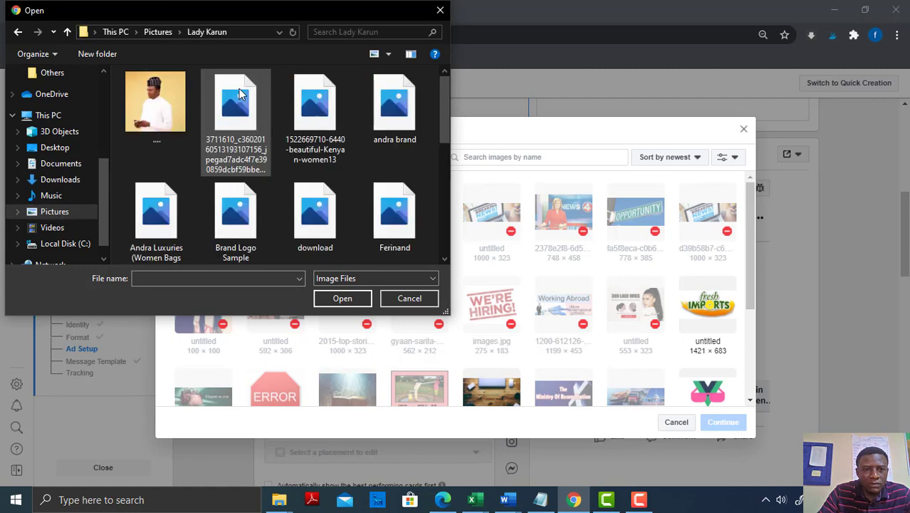
{"action": "left_click", "coordinate": [324, 100]}
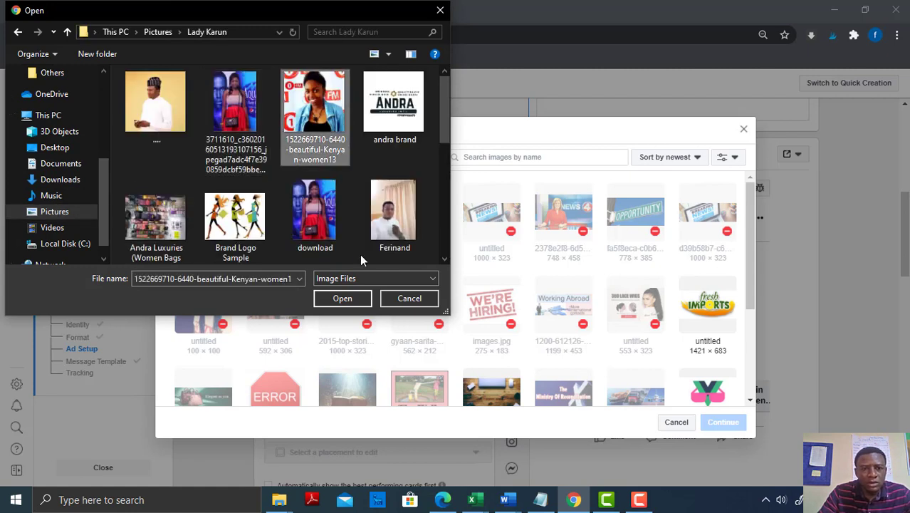
{"action": "left_click", "coordinate": [349, 299]}
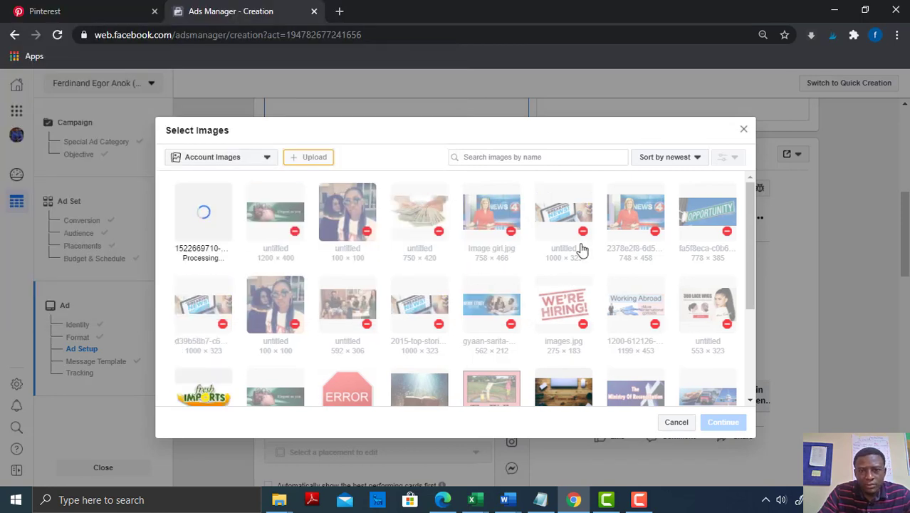
{"action": "mouse_move", "coordinate": [189, 212]}
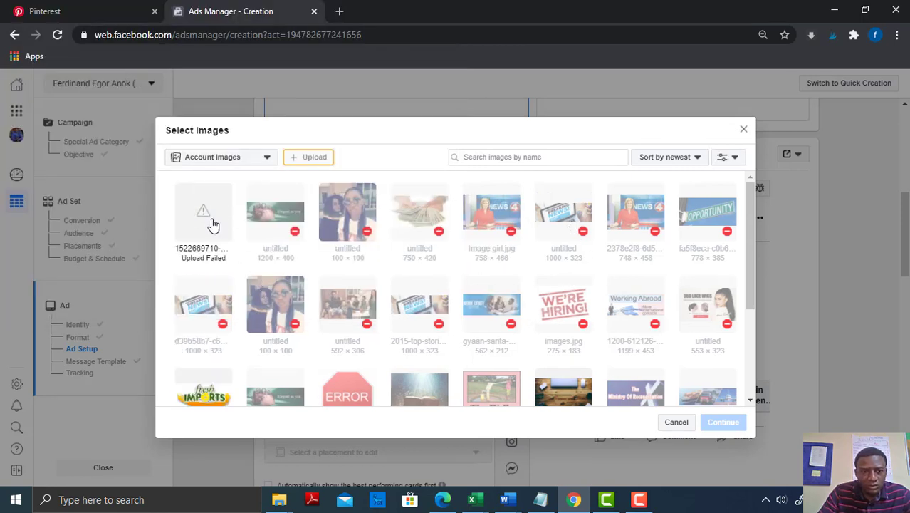
{"action": "left_click", "coordinate": [212, 224]}
Upload the image named "...." from the Lady Karun folder to the account images
{"action": "left_click", "coordinate": [311, 161]}
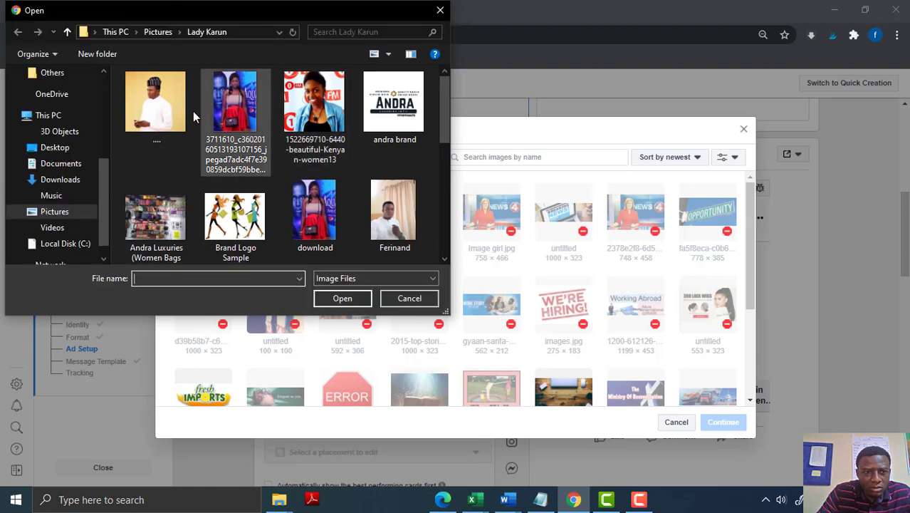
{"action": "left_click", "coordinate": [149, 107]}
{"action": "left_click", "coordinate": [347, 298]}
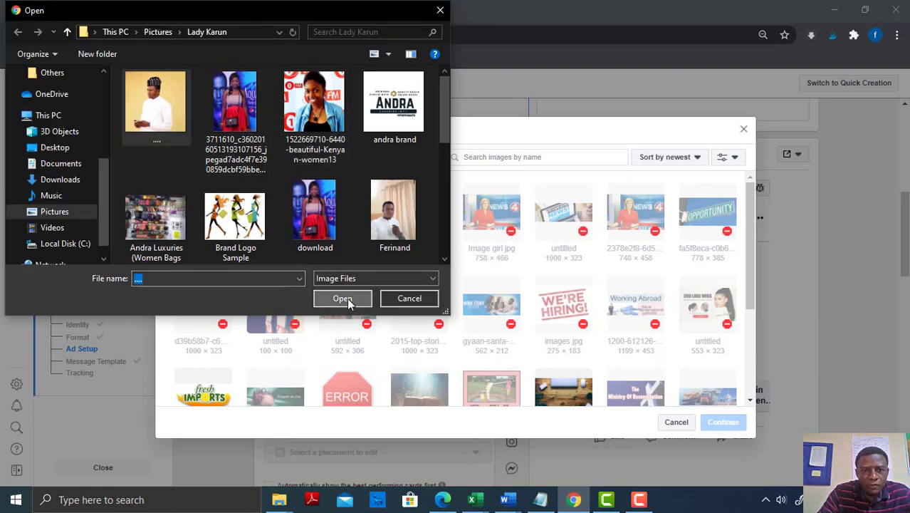